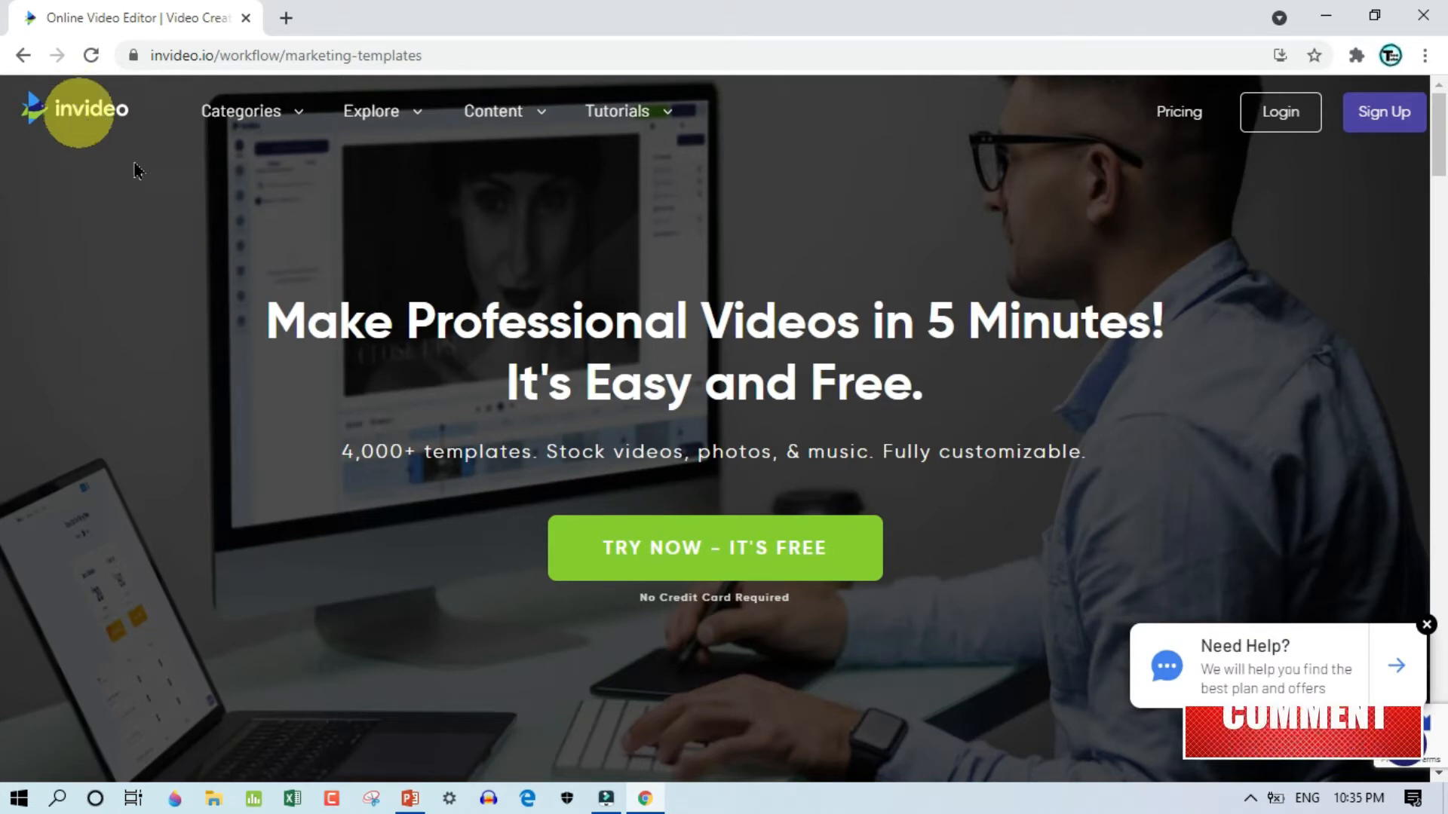
Step: Open the pricing page and review the monthly and yearly options and the Free, Business and Unlimited plans
click(1171, 116)
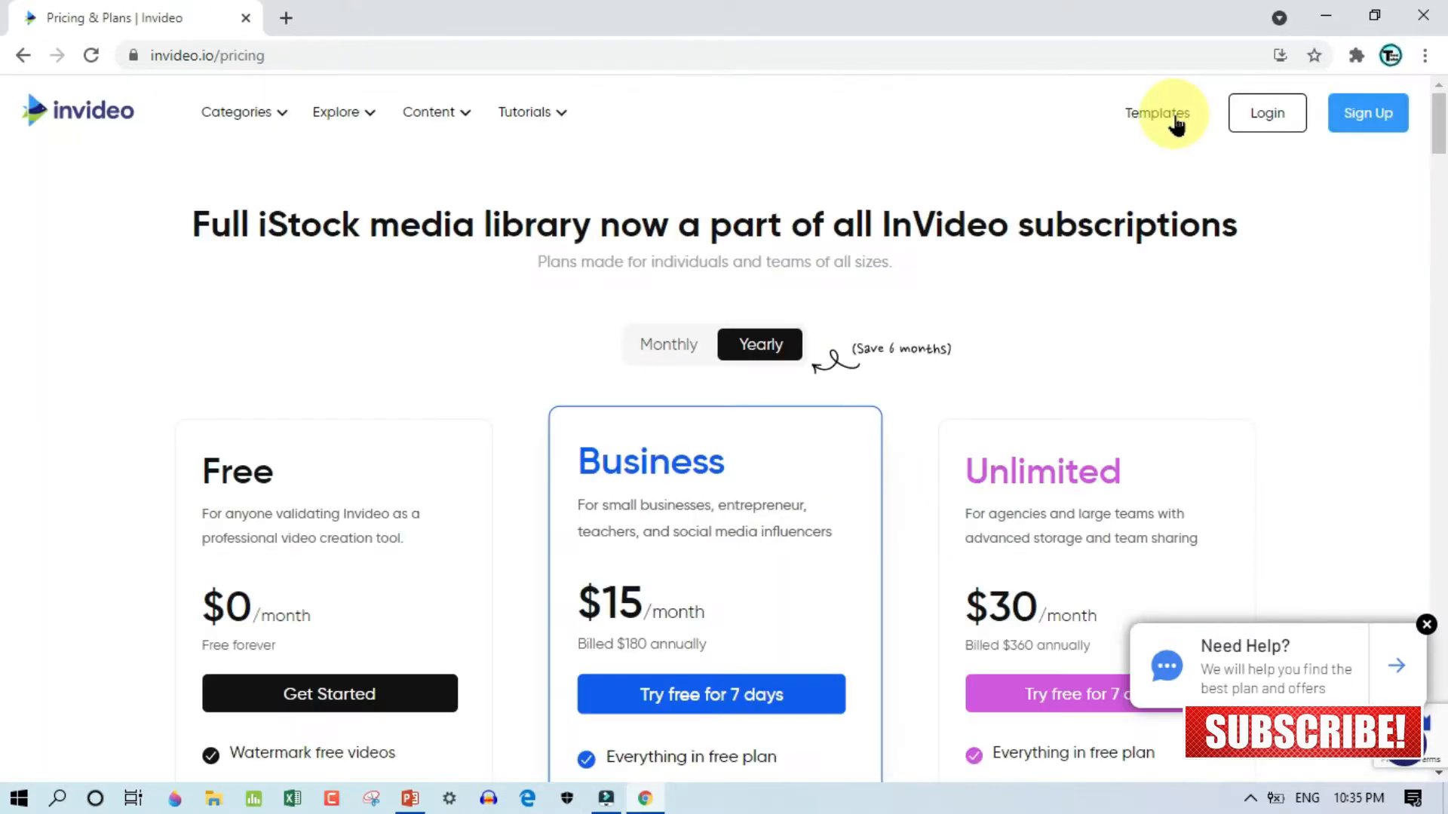
click(659, 345)
click(747, 346)
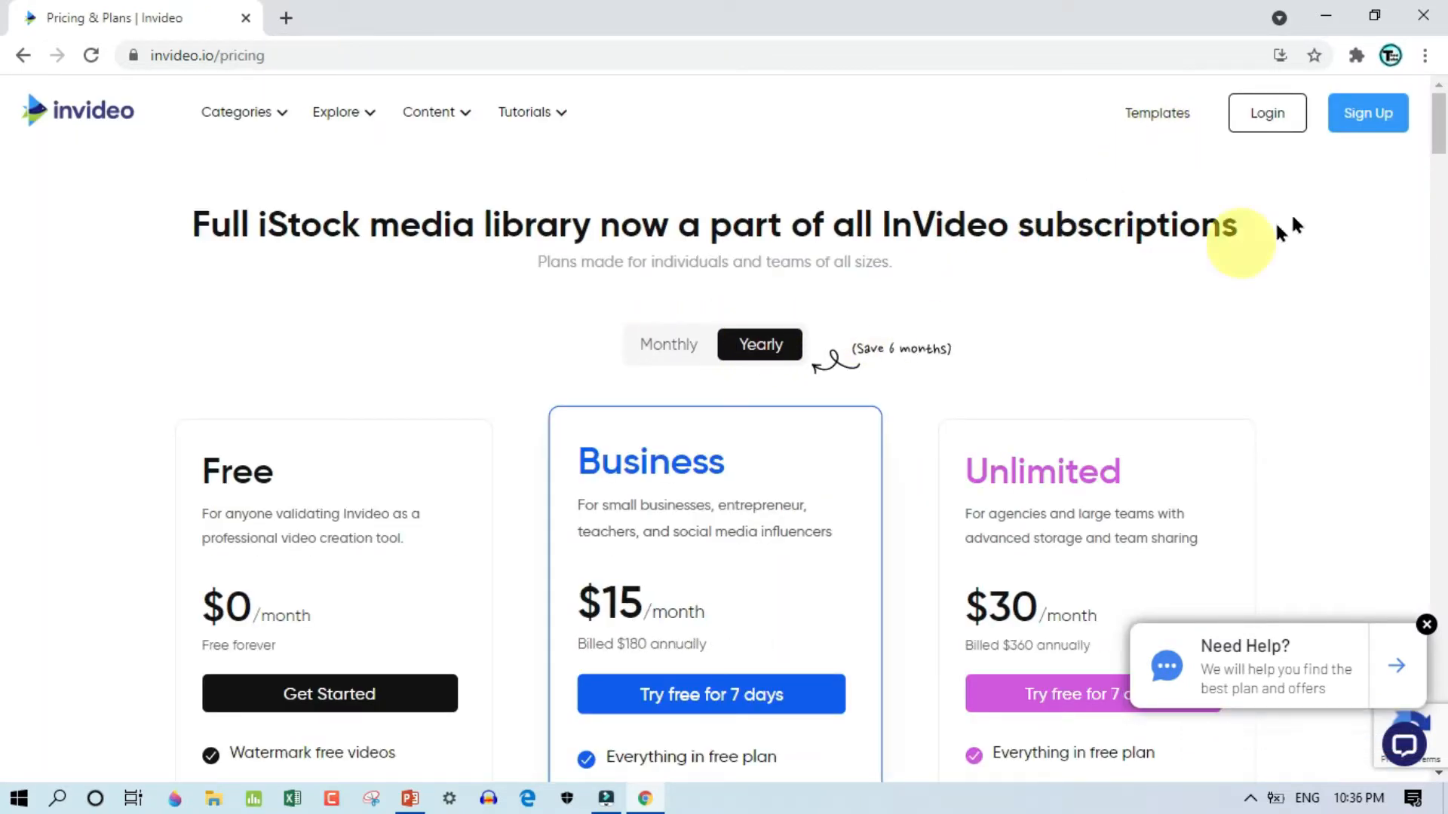
drag(1441, 117, 1441, 153)
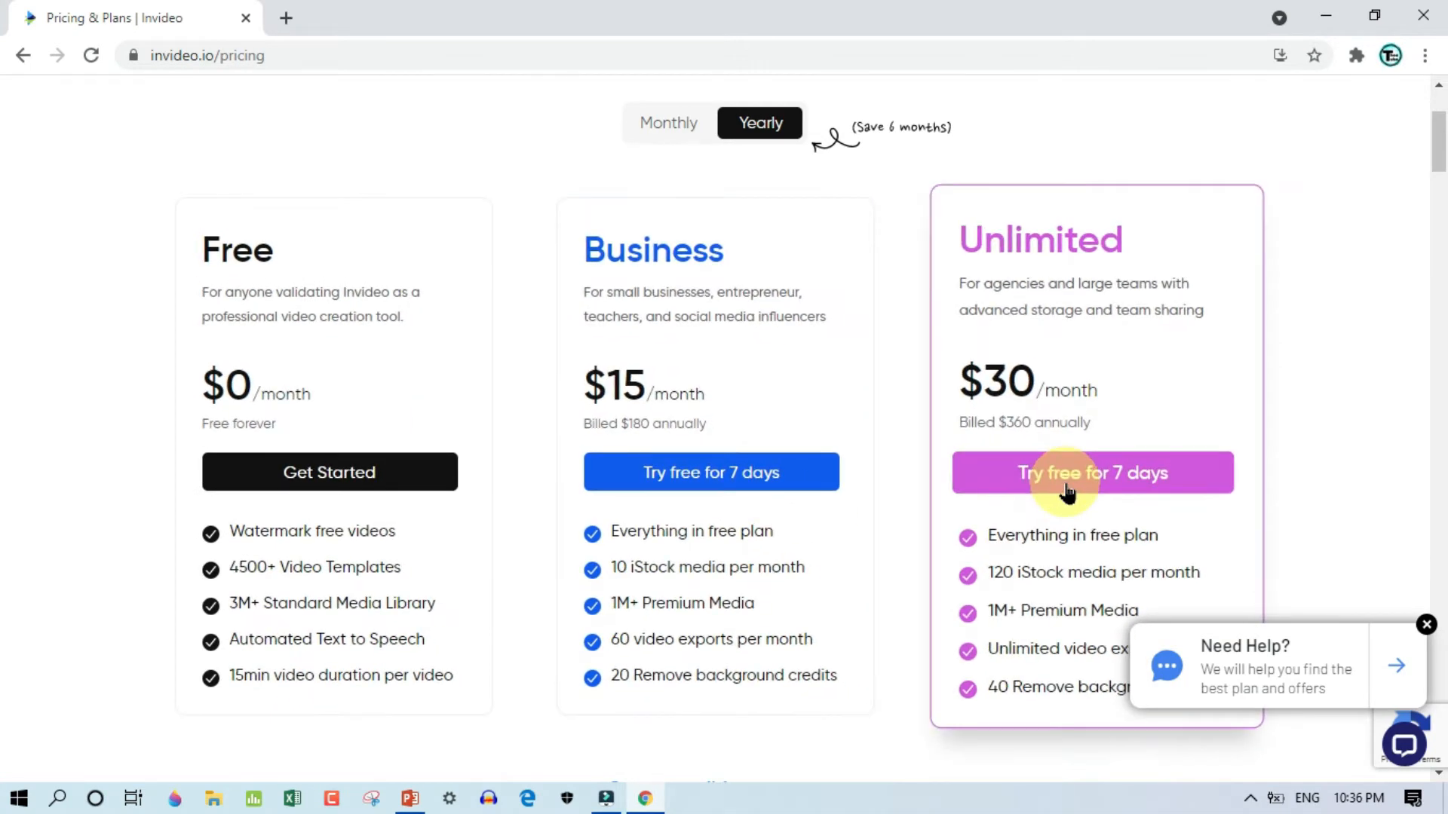
drag(1432, 136, 1436, 122)
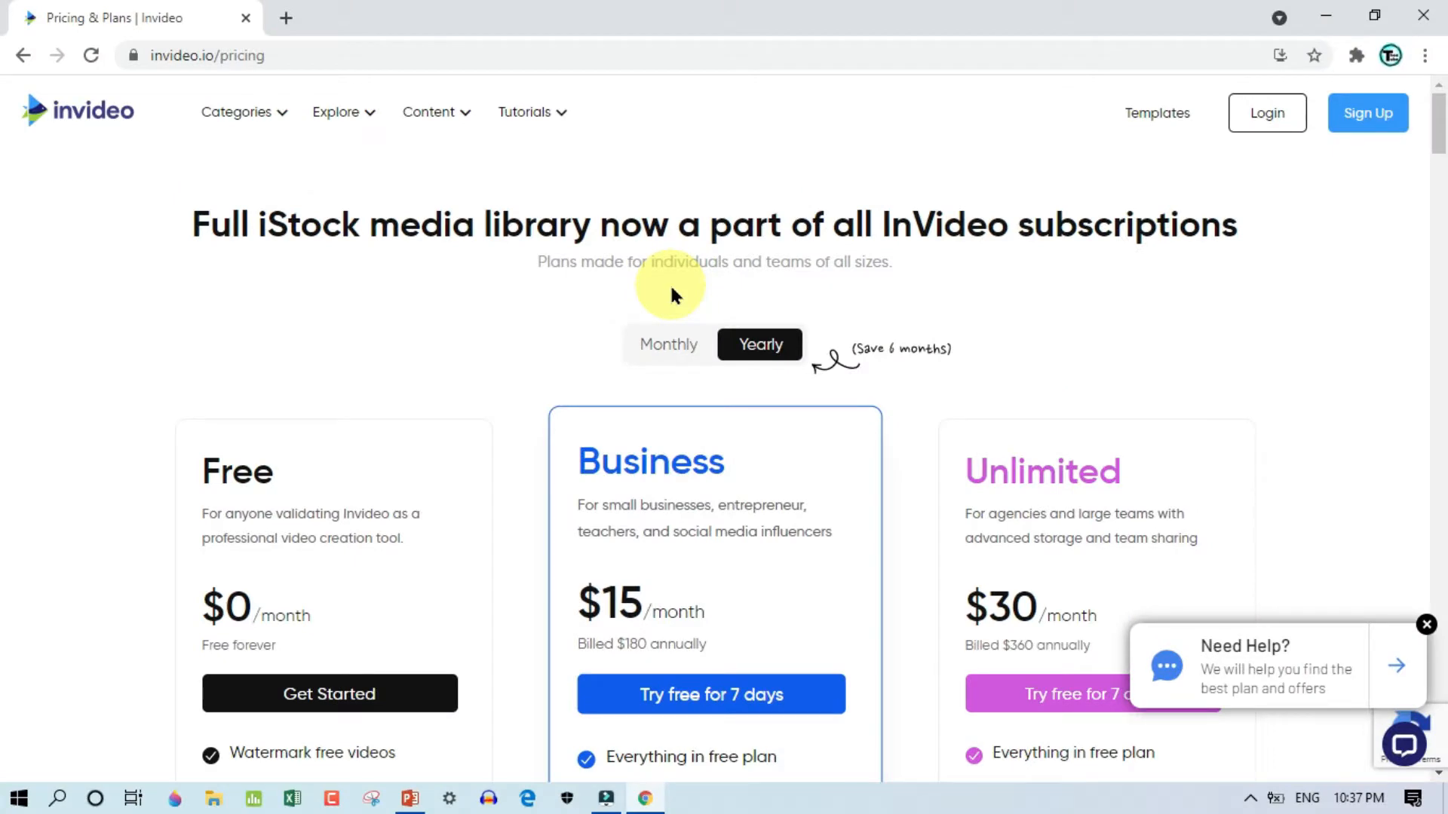
Step: Check the free-account sign-up form, close it, and log in to the existing account instead
click(1389, 123)
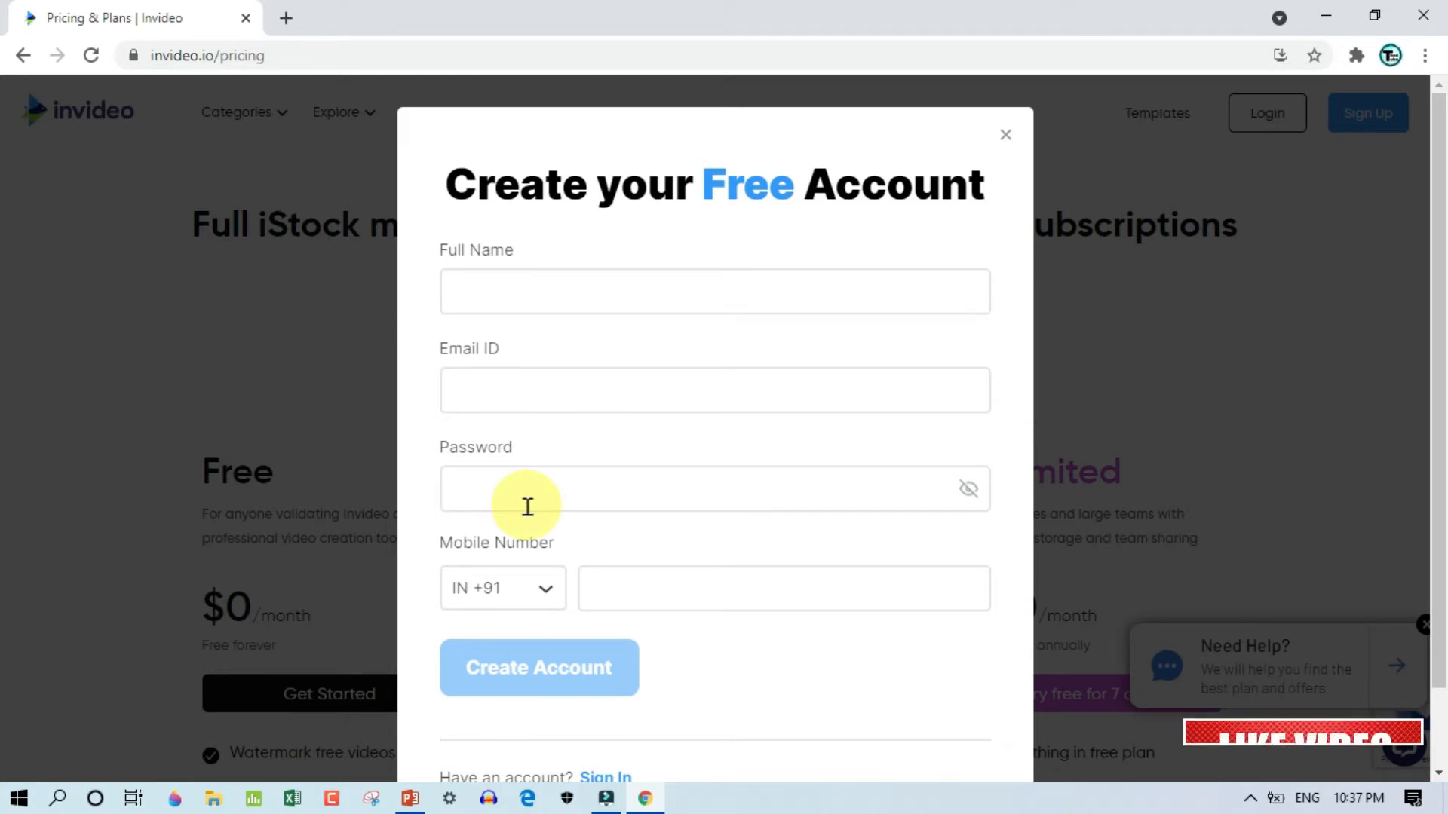
click(1005, 134)
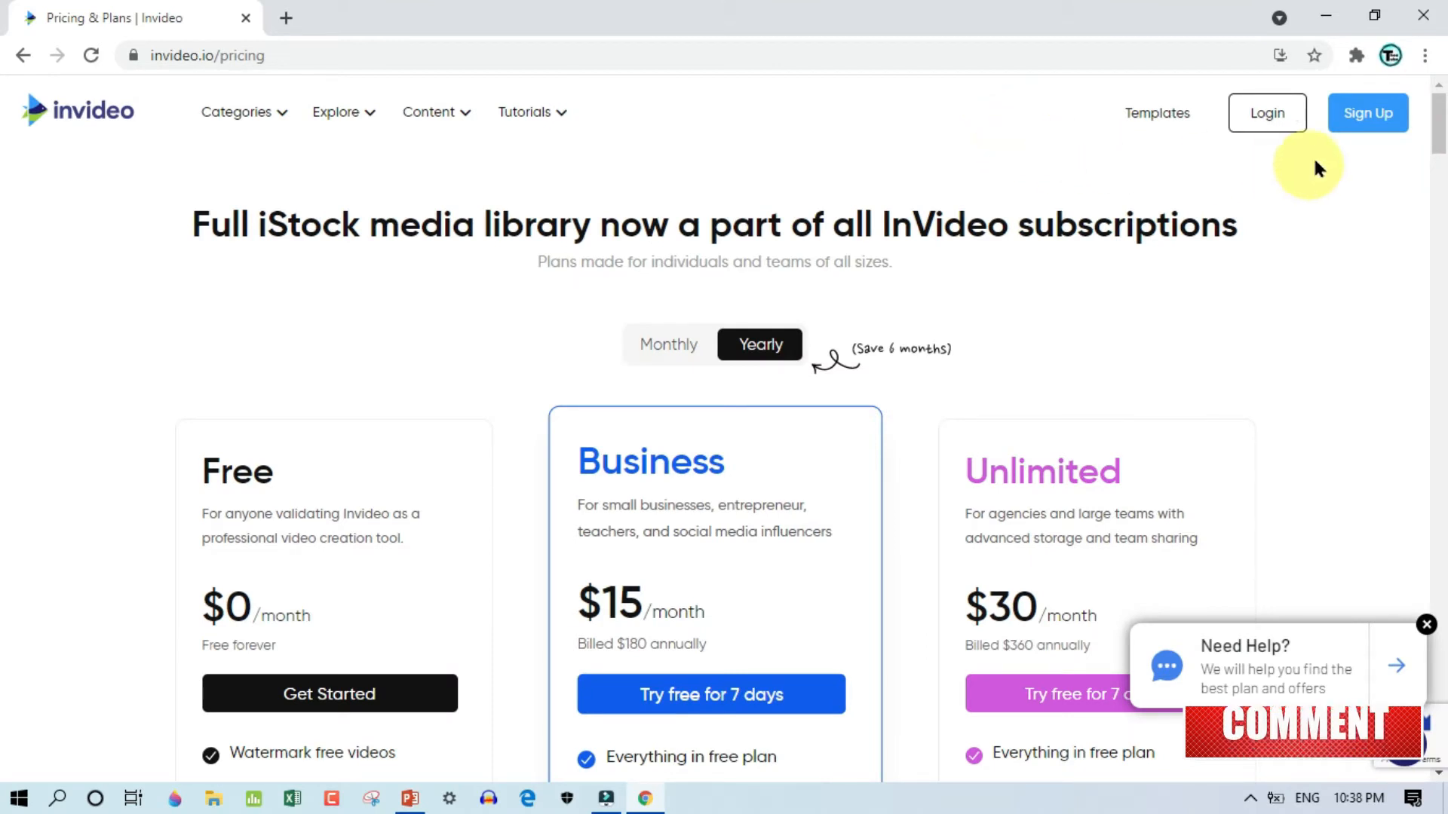
click(1282, 117)
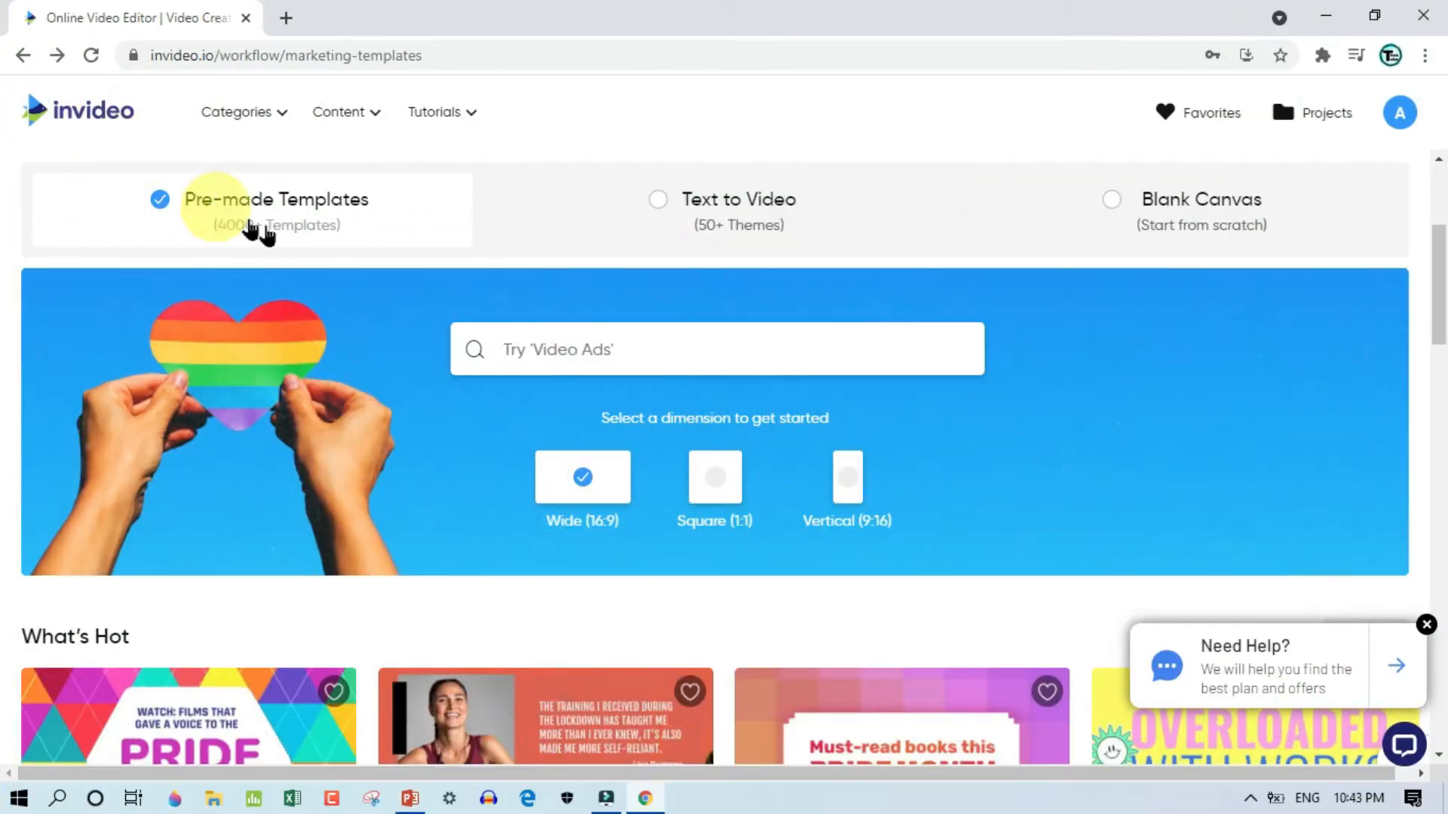
Step: Search the pre-made templates using the popular keyword Intro
click(539, 349)
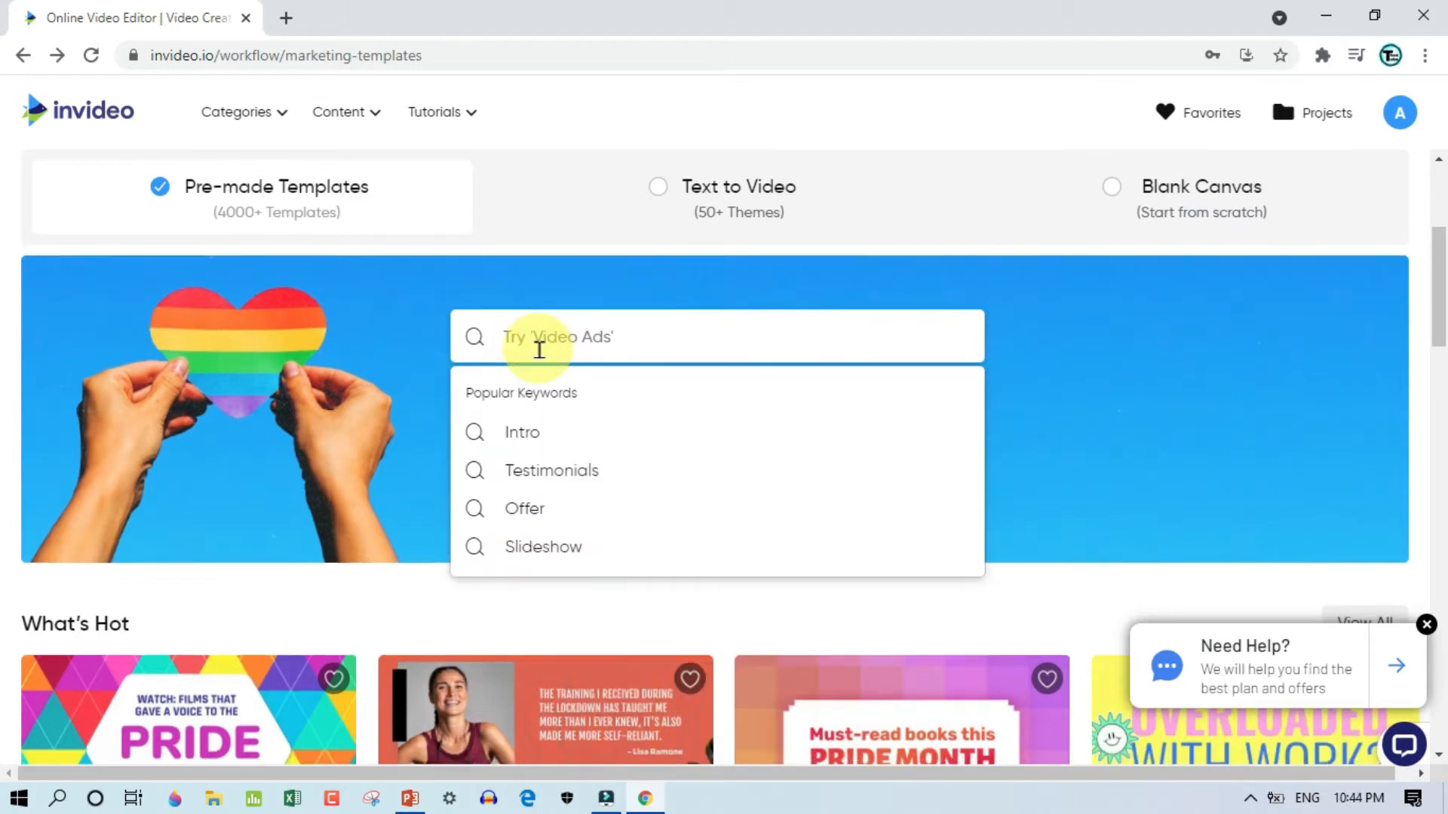
click(547, 436)
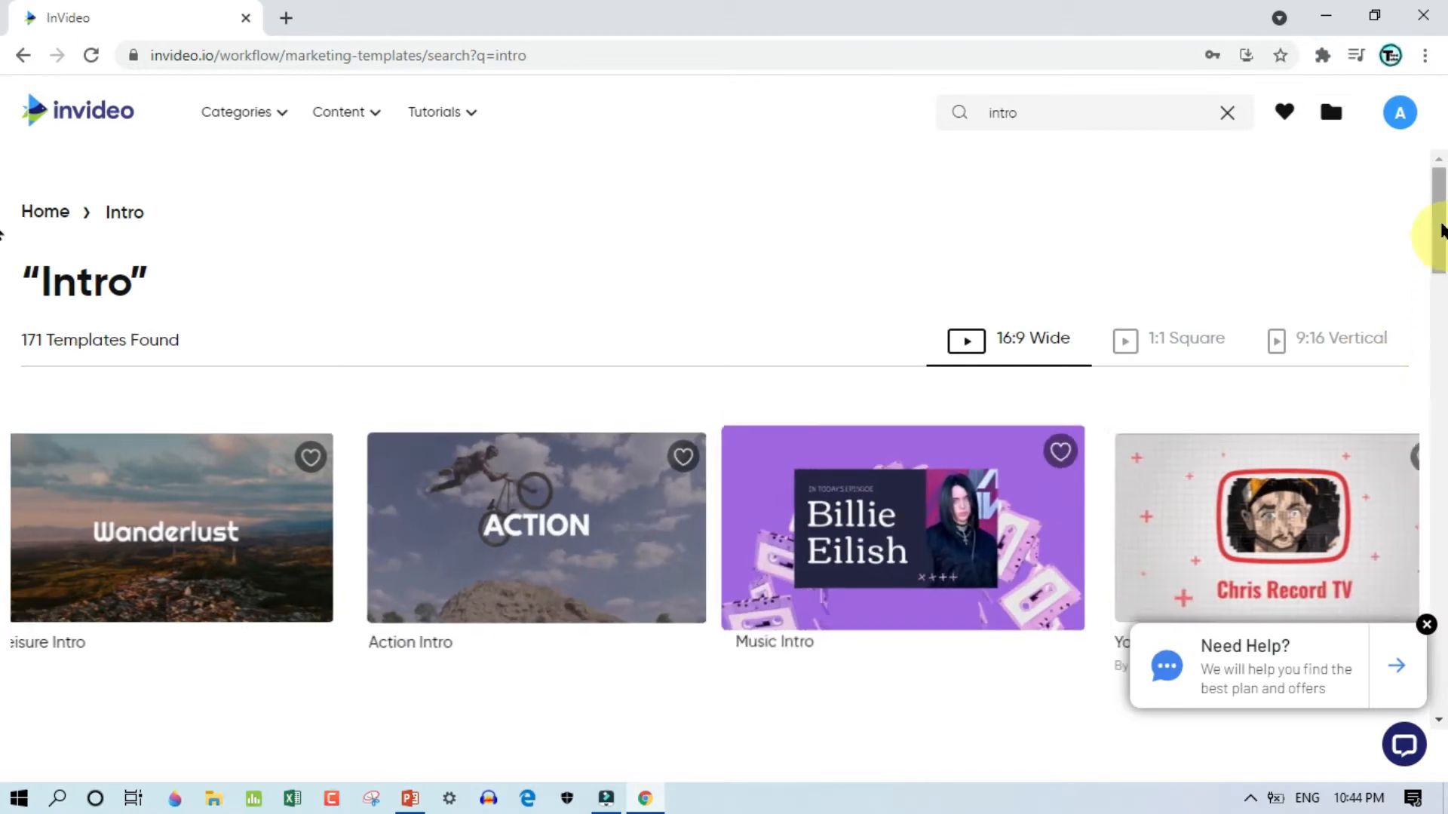
Step: Browse the intro templates and preview the animated logo designs to compare their styles
drag(1440, 226, 1442, 317)
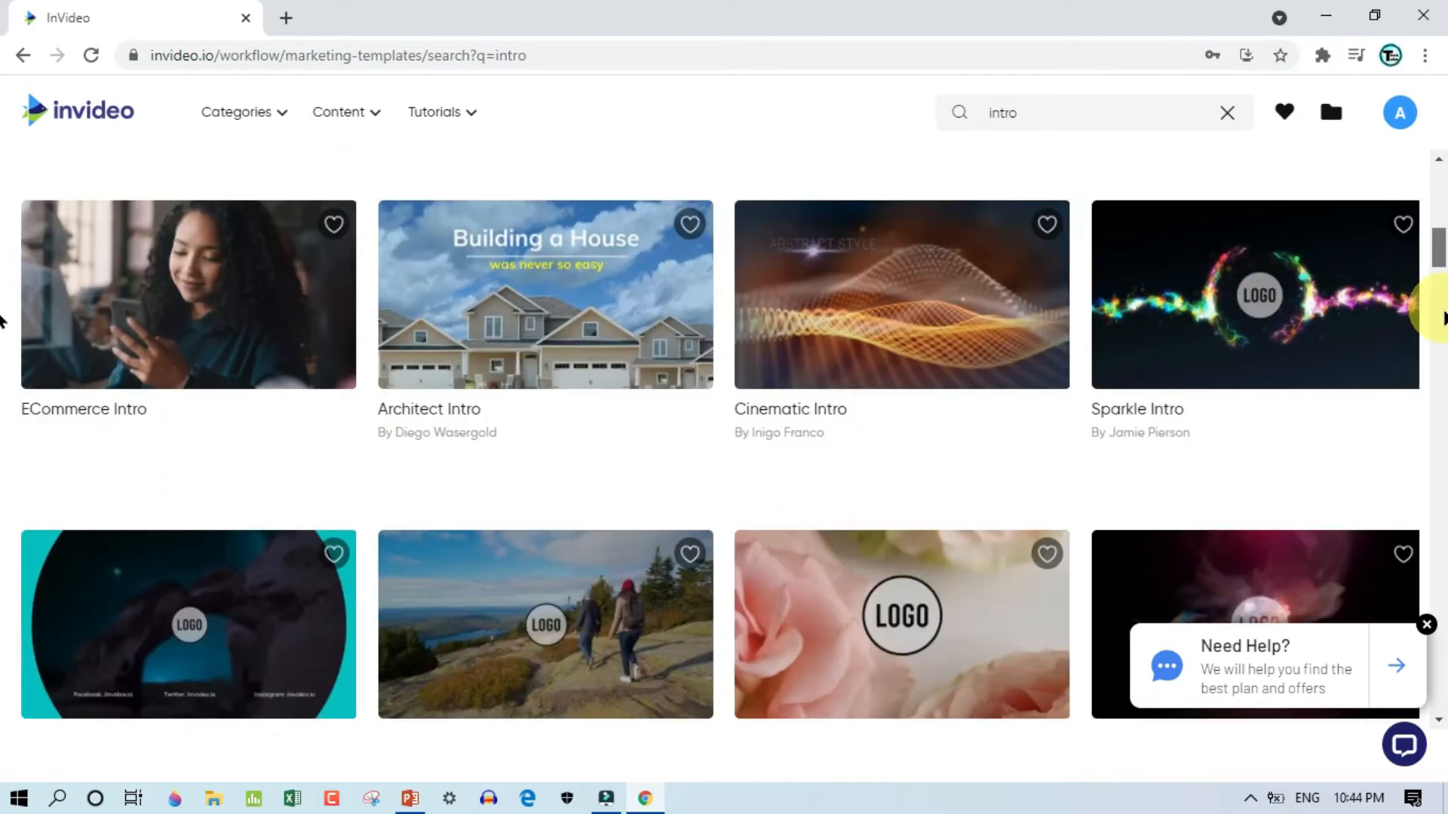
mouse_move(1218, 313)
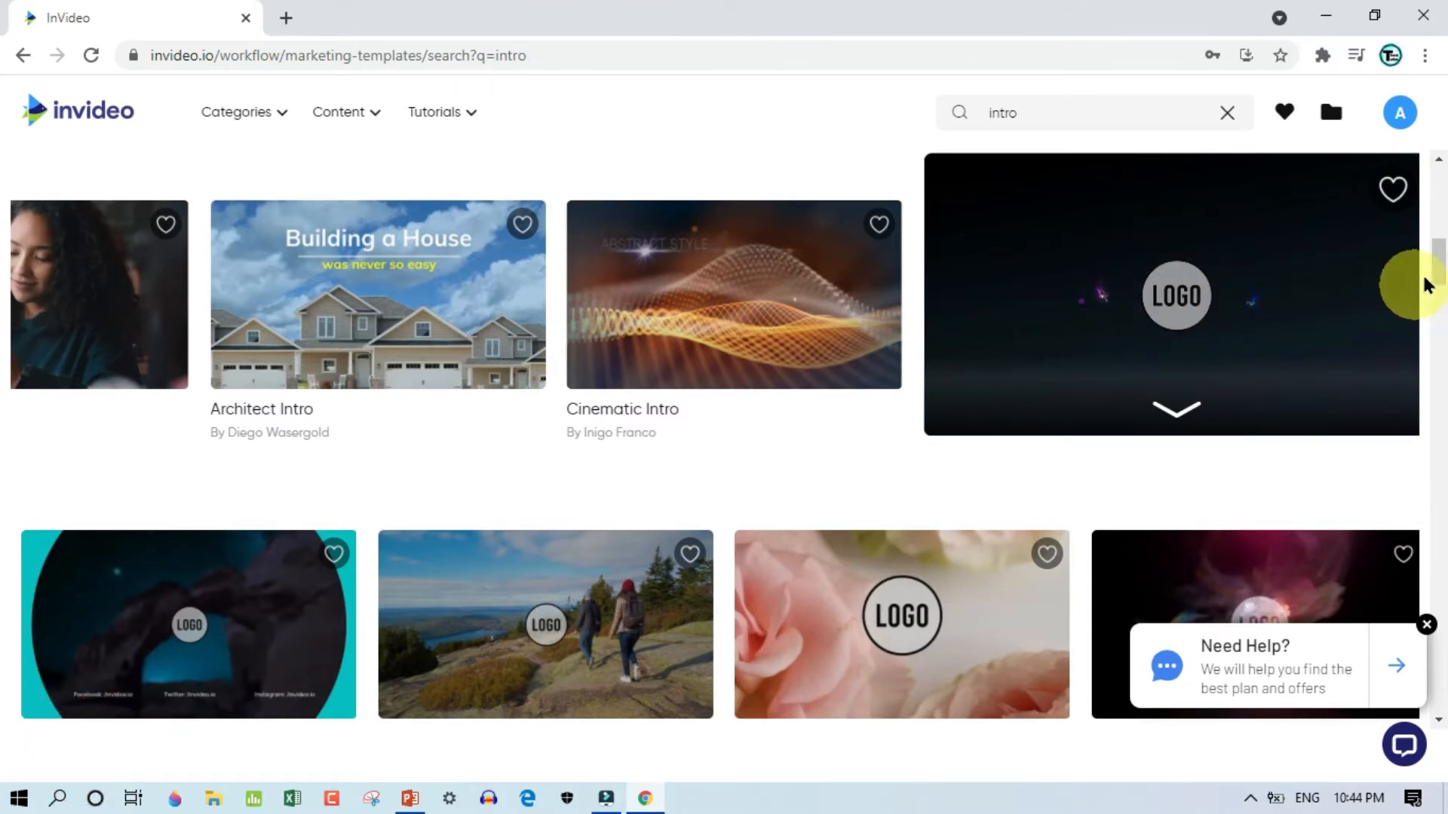
drag(1438, 259, 1438, 367)
mouse_move(1267, 373)
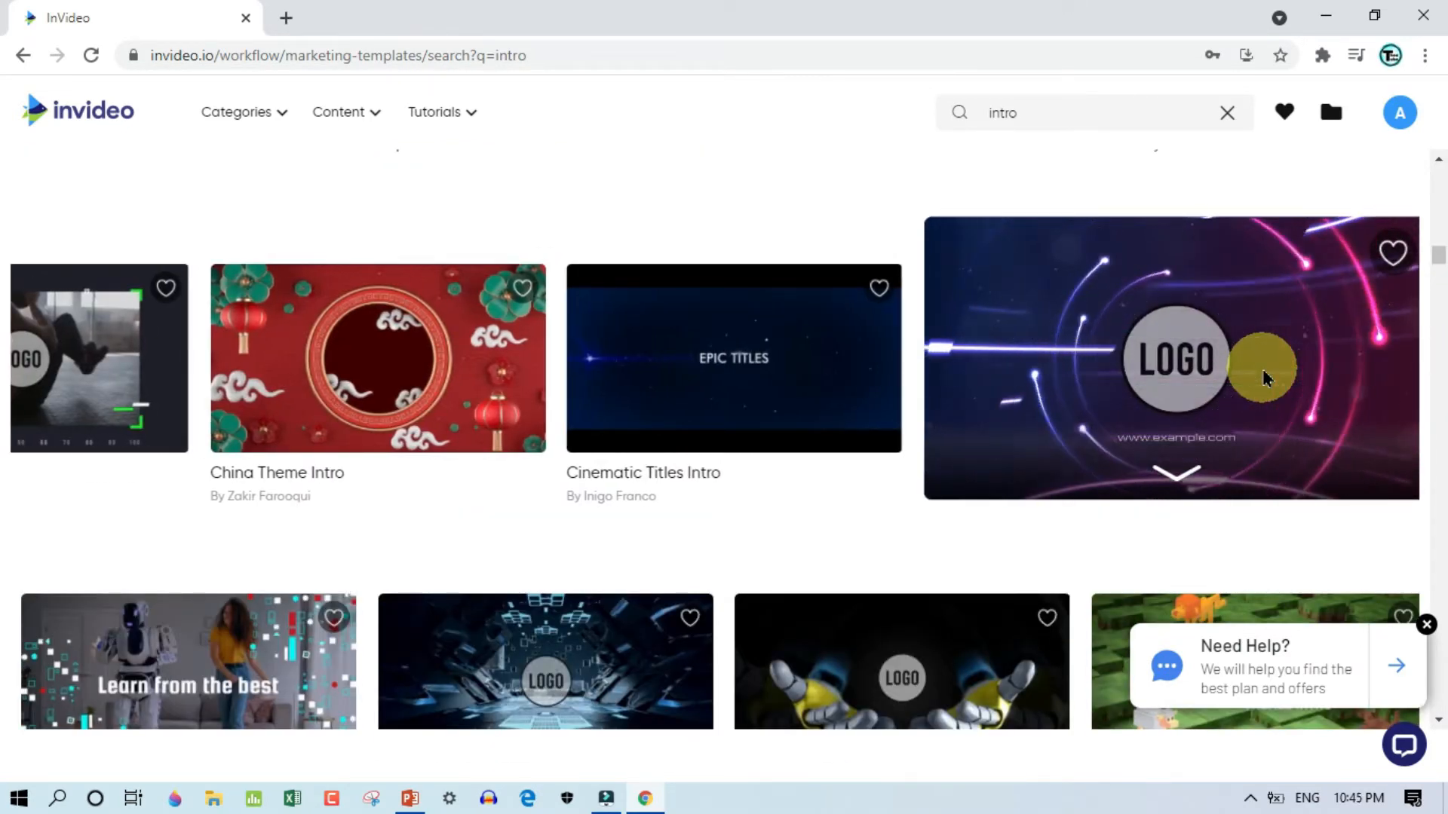
scroll(1433, 283, down, 12)
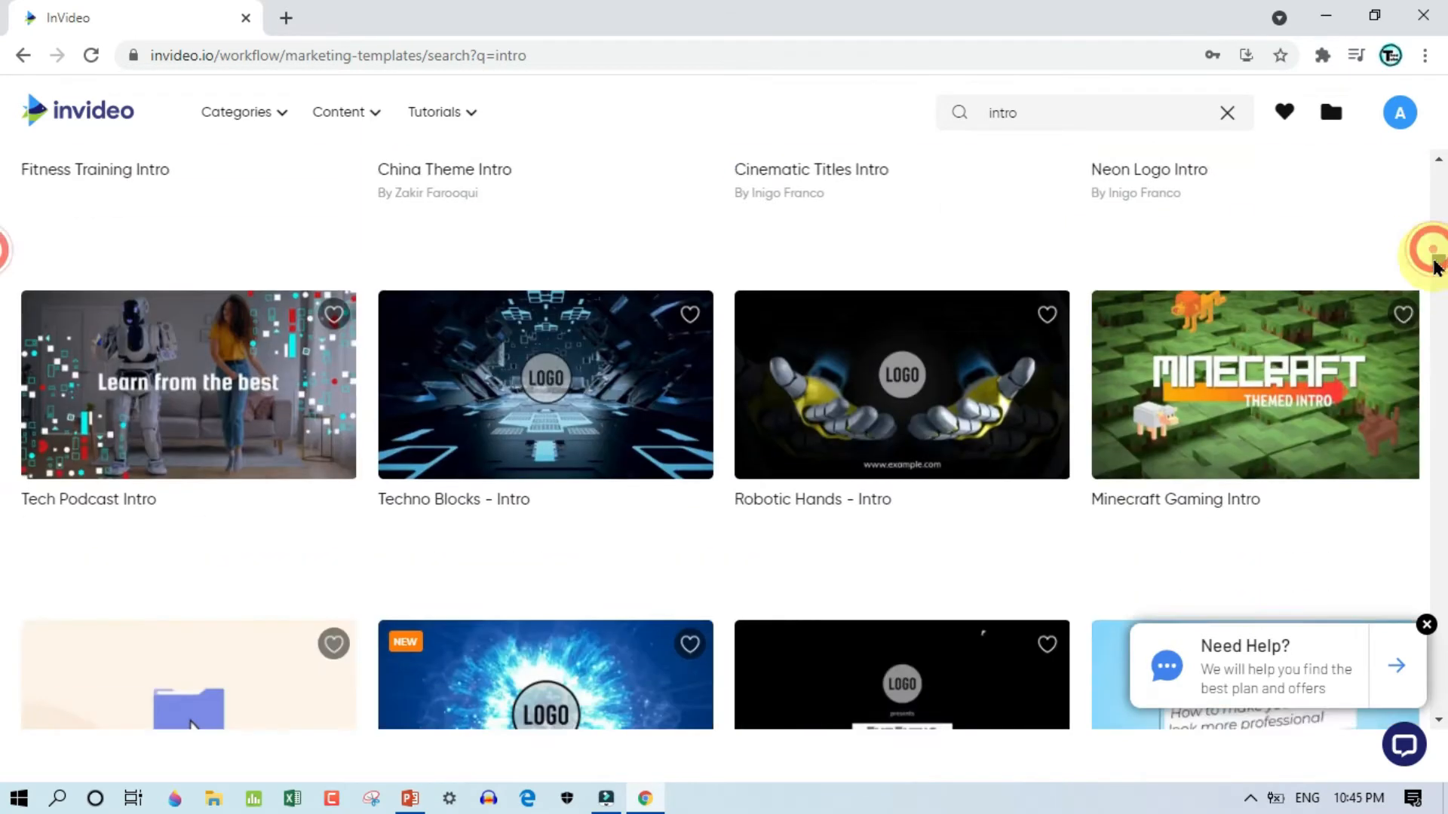
scroll(1438, 283, down, 1)
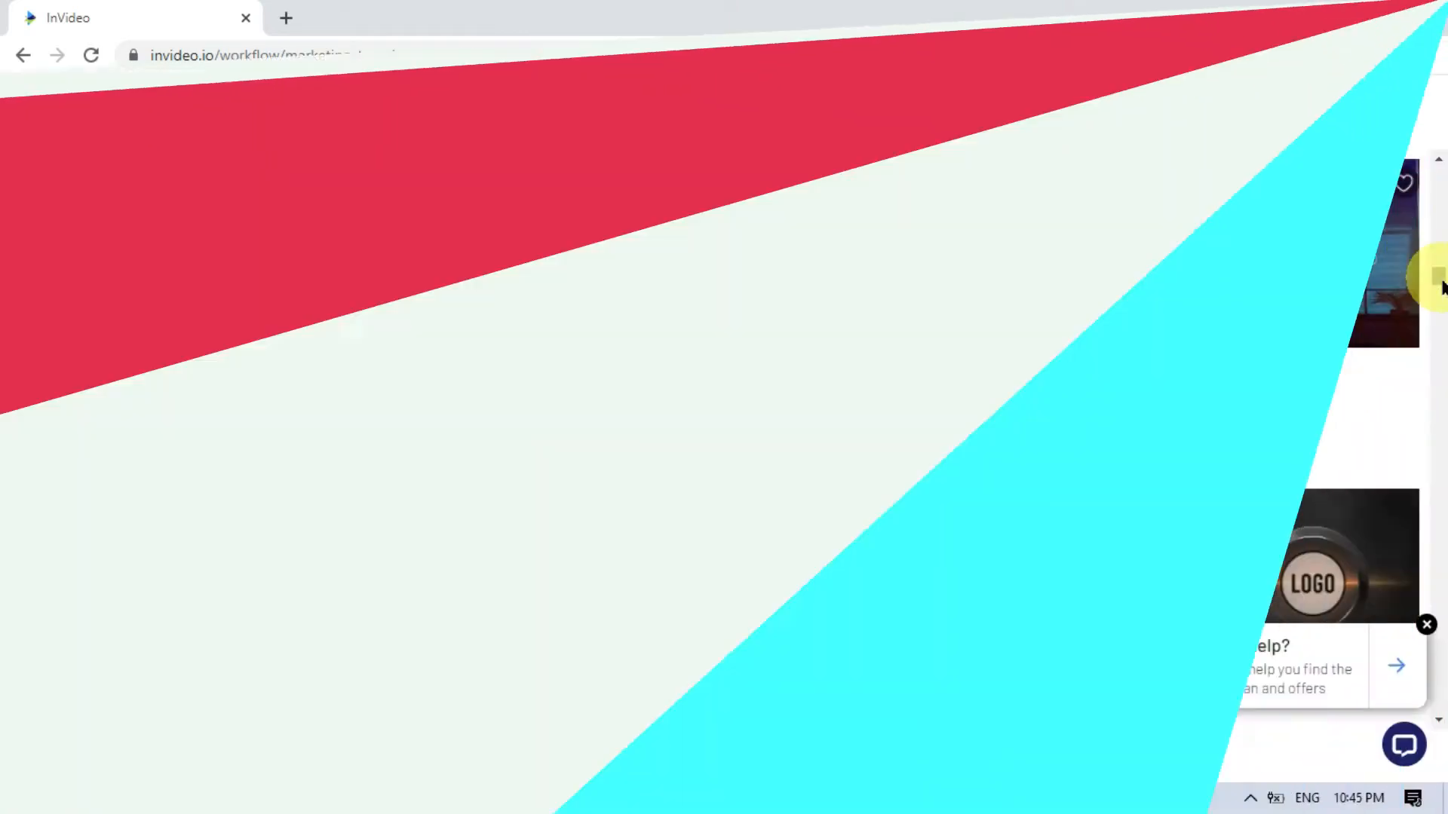
scroll(1436, 271, up, 8)
scroll(1438, 257, up, 7)
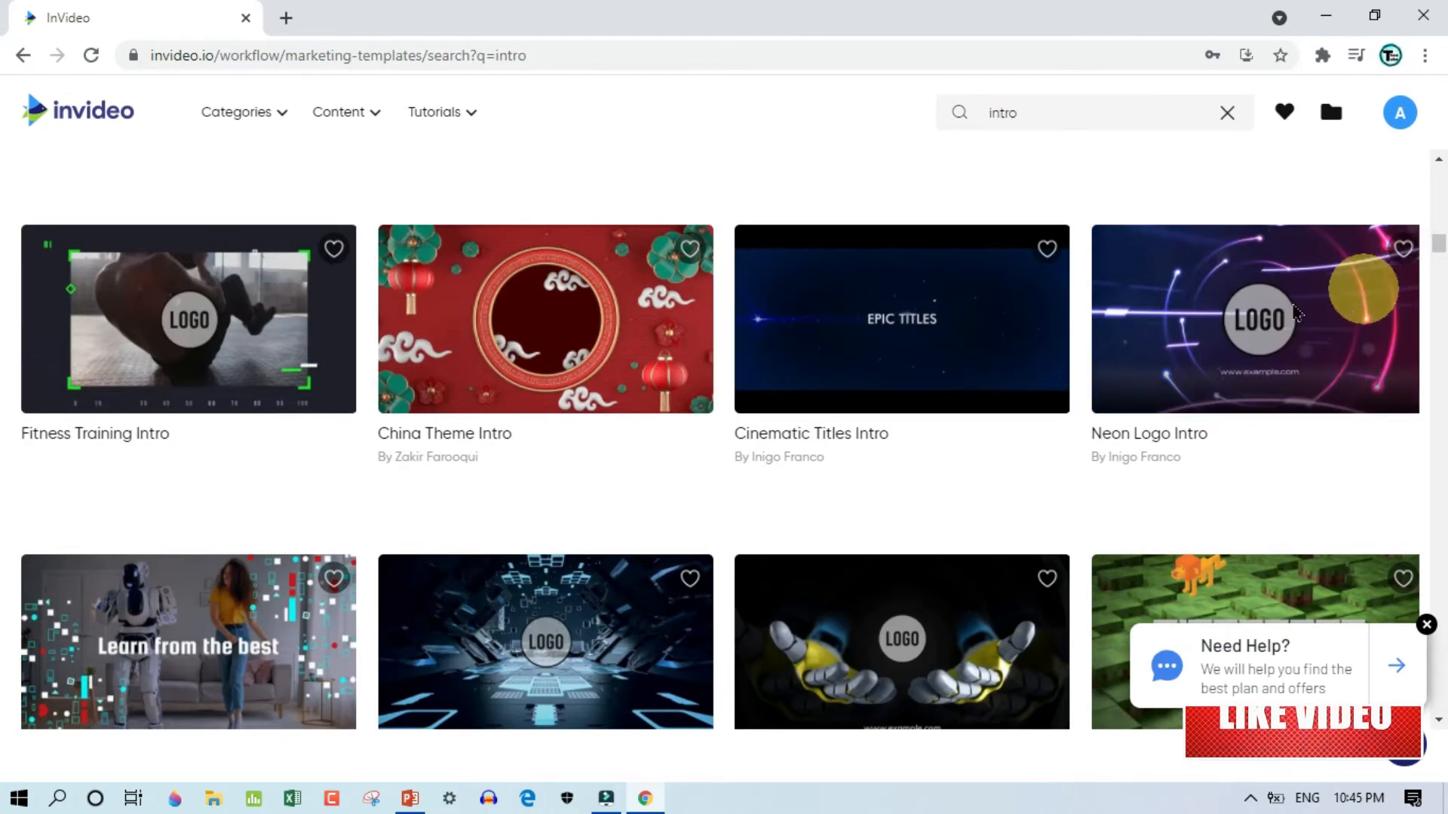
Step: Preview the Neon Logo Intro template and open it for editing in the Wide (16:9) format
mouse_move(1295, 313)
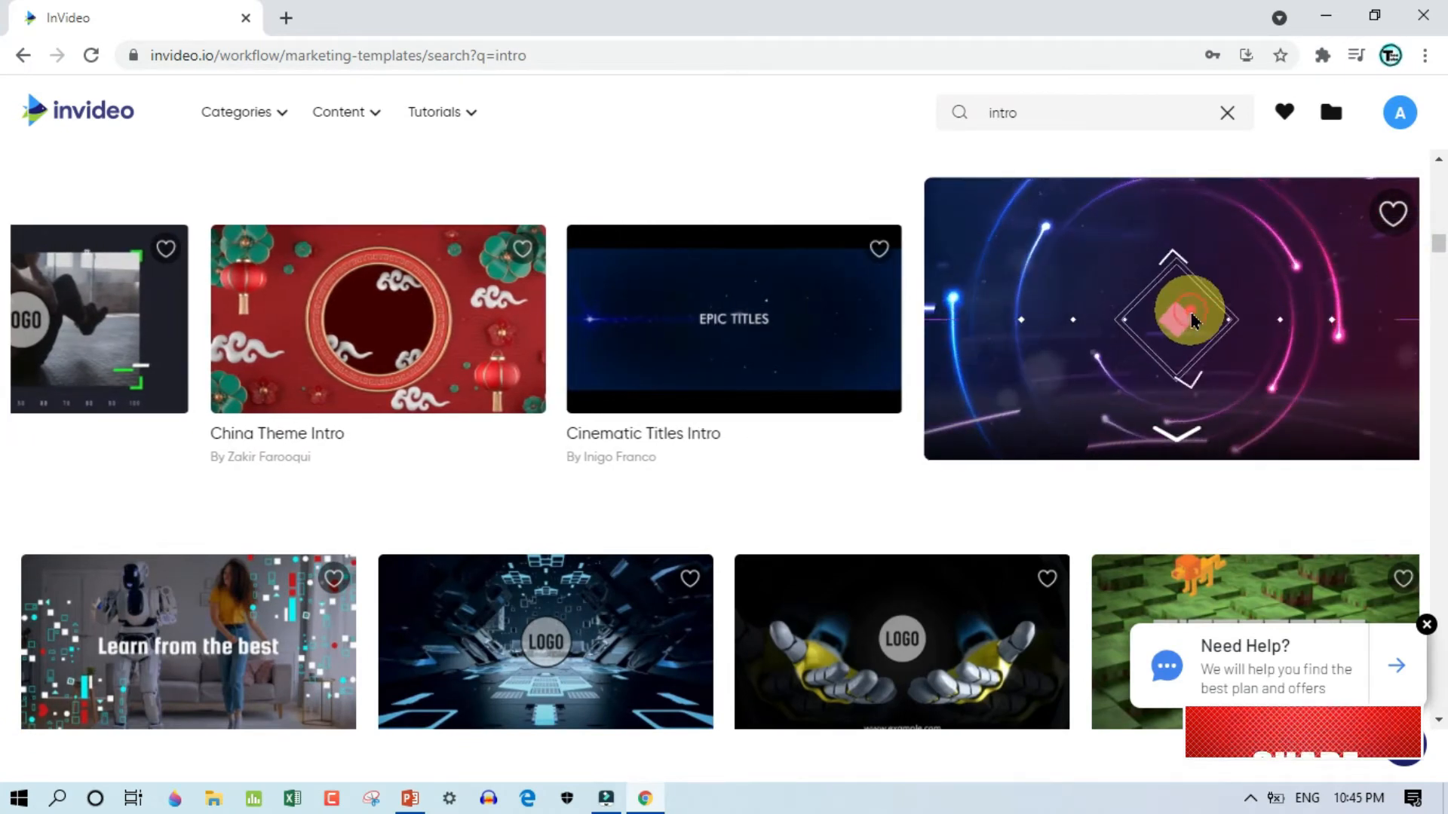
click(1191, 321)
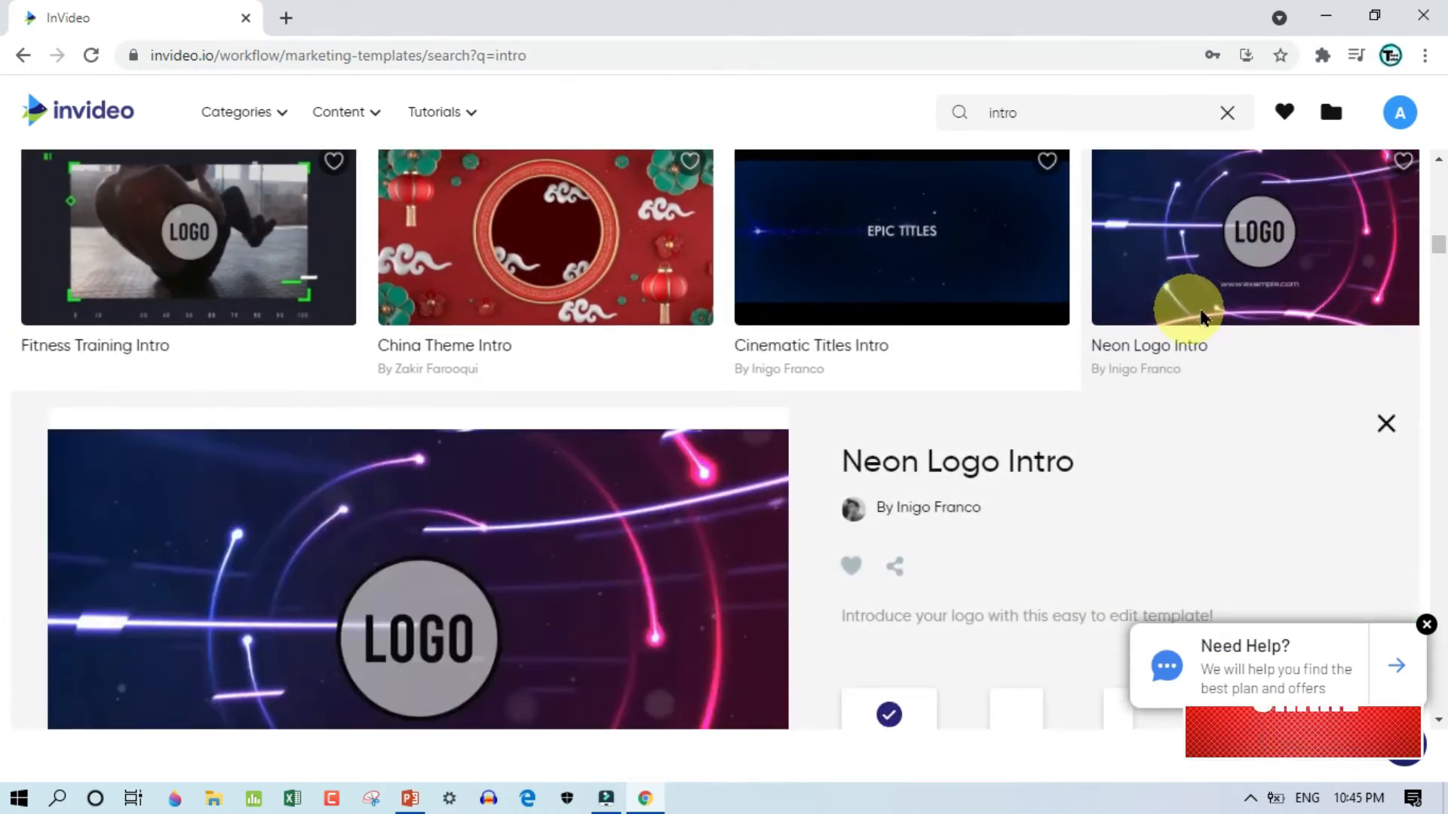
drag(1443, 248, 1442, 251)
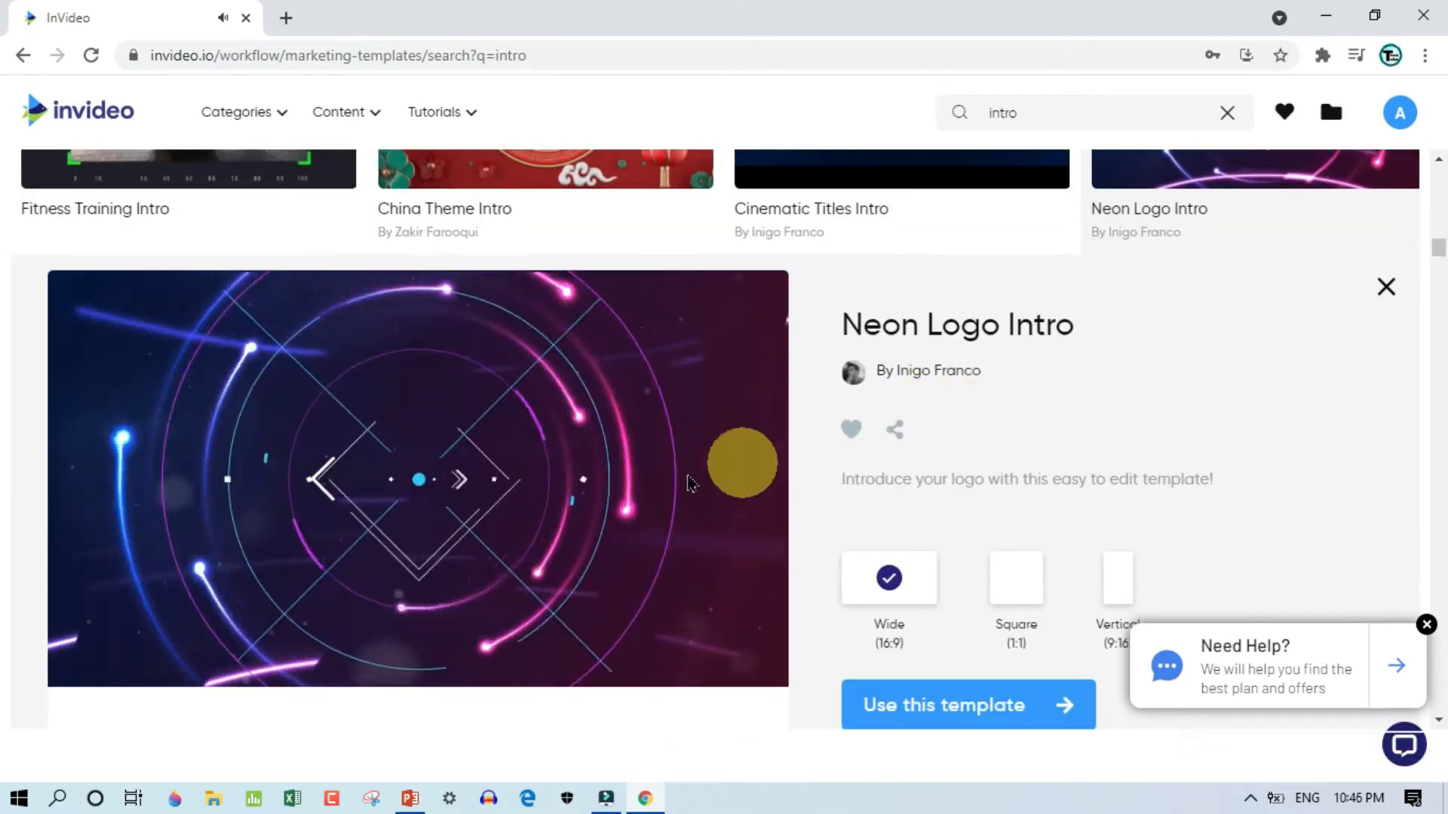
mouse_move(581, 501)
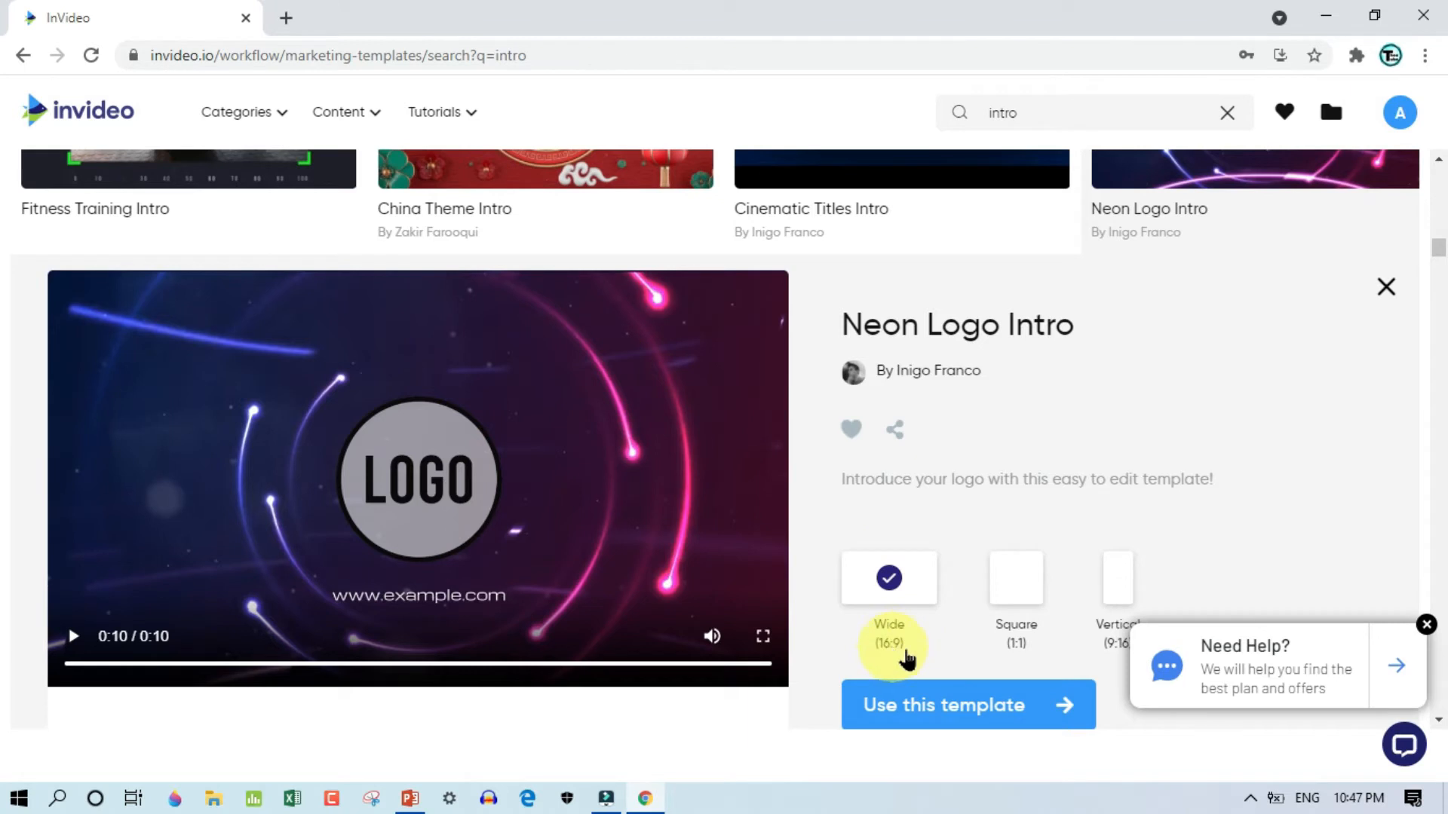
click(920, 718)
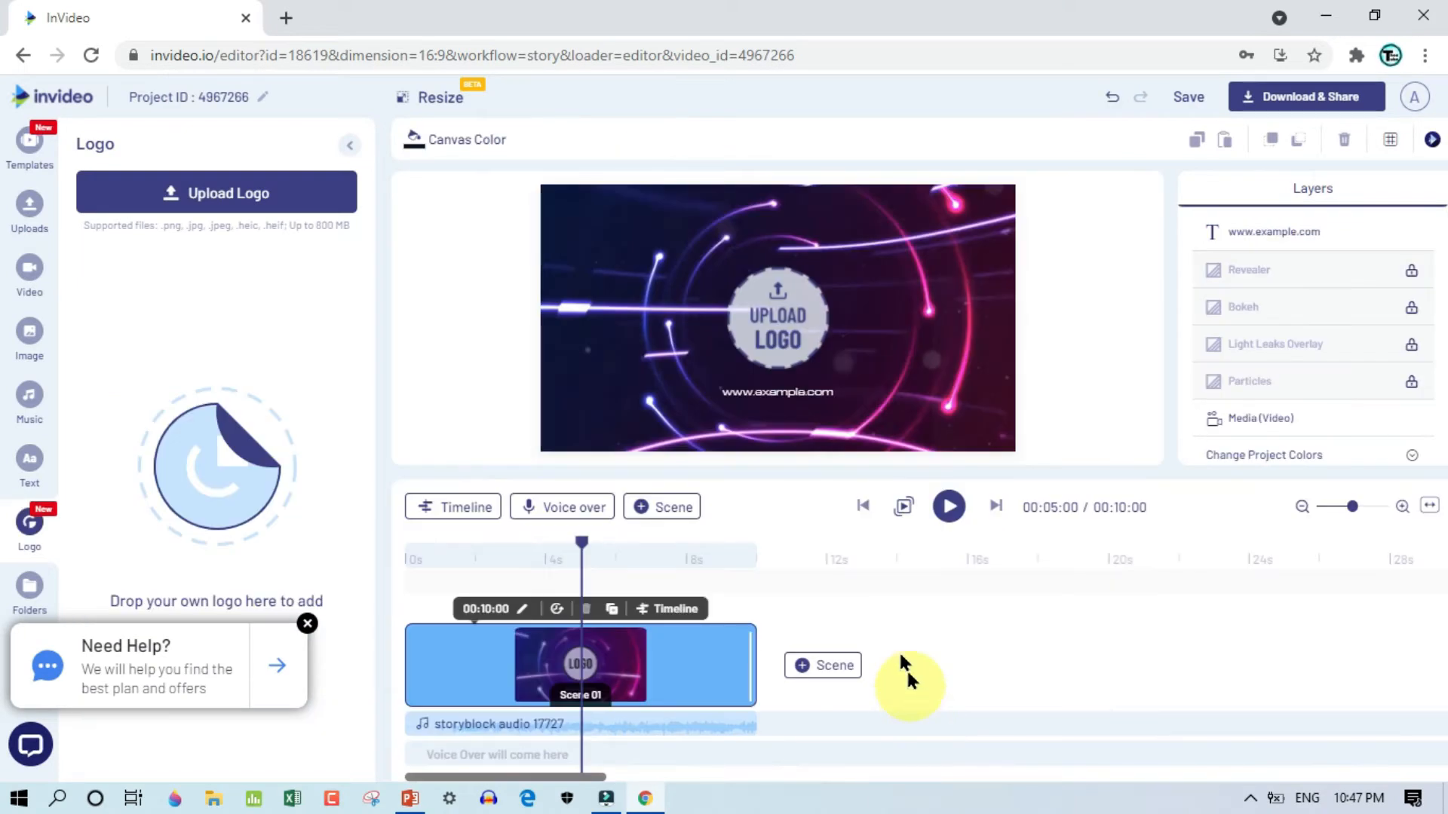
Step: Upload the Picture1 image from the Desktop's Documents > Youtube > logo folder into the template's logo placeholder
click(774, 329)
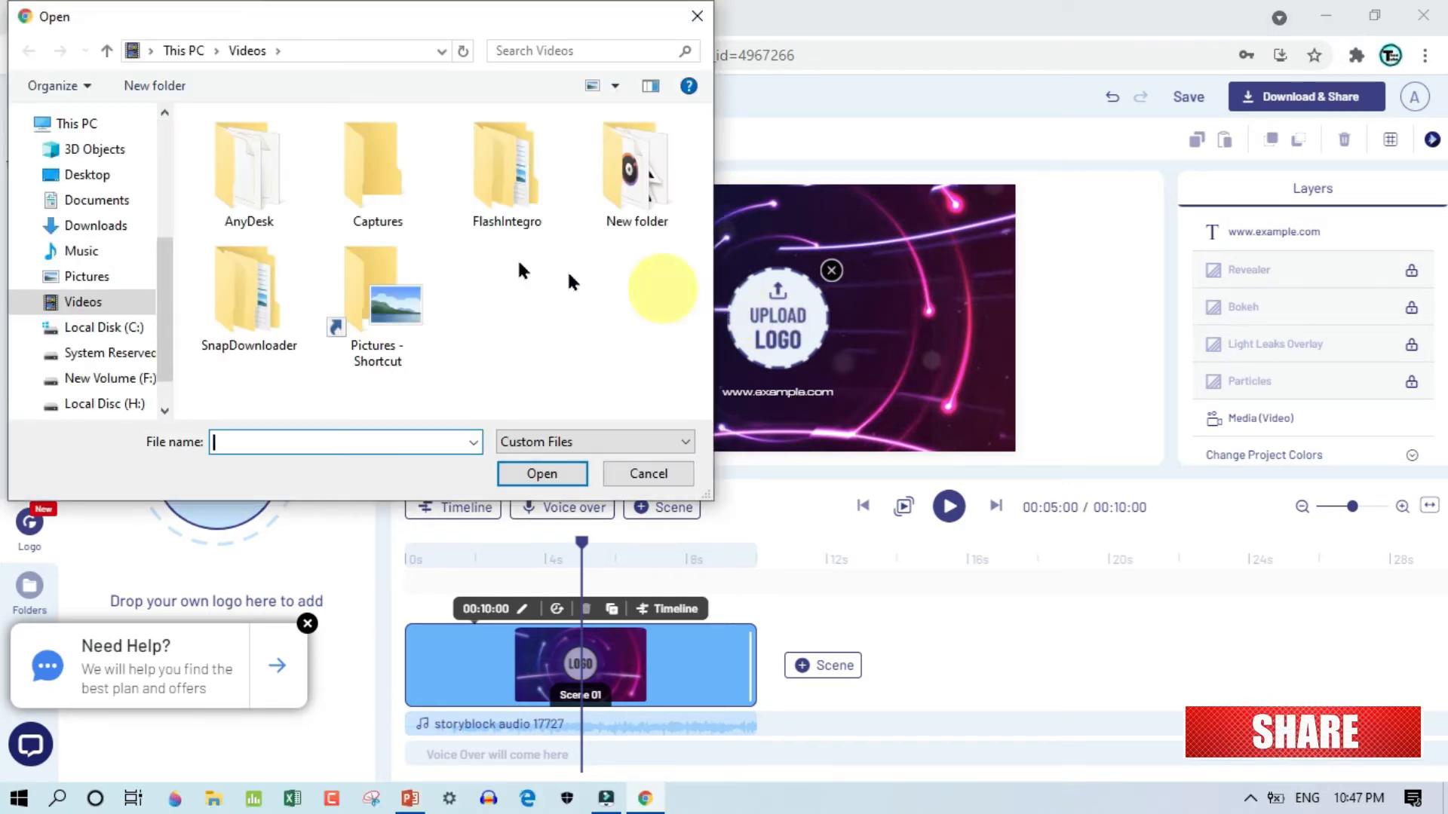
click(85, 174)
double_click(249, 179)
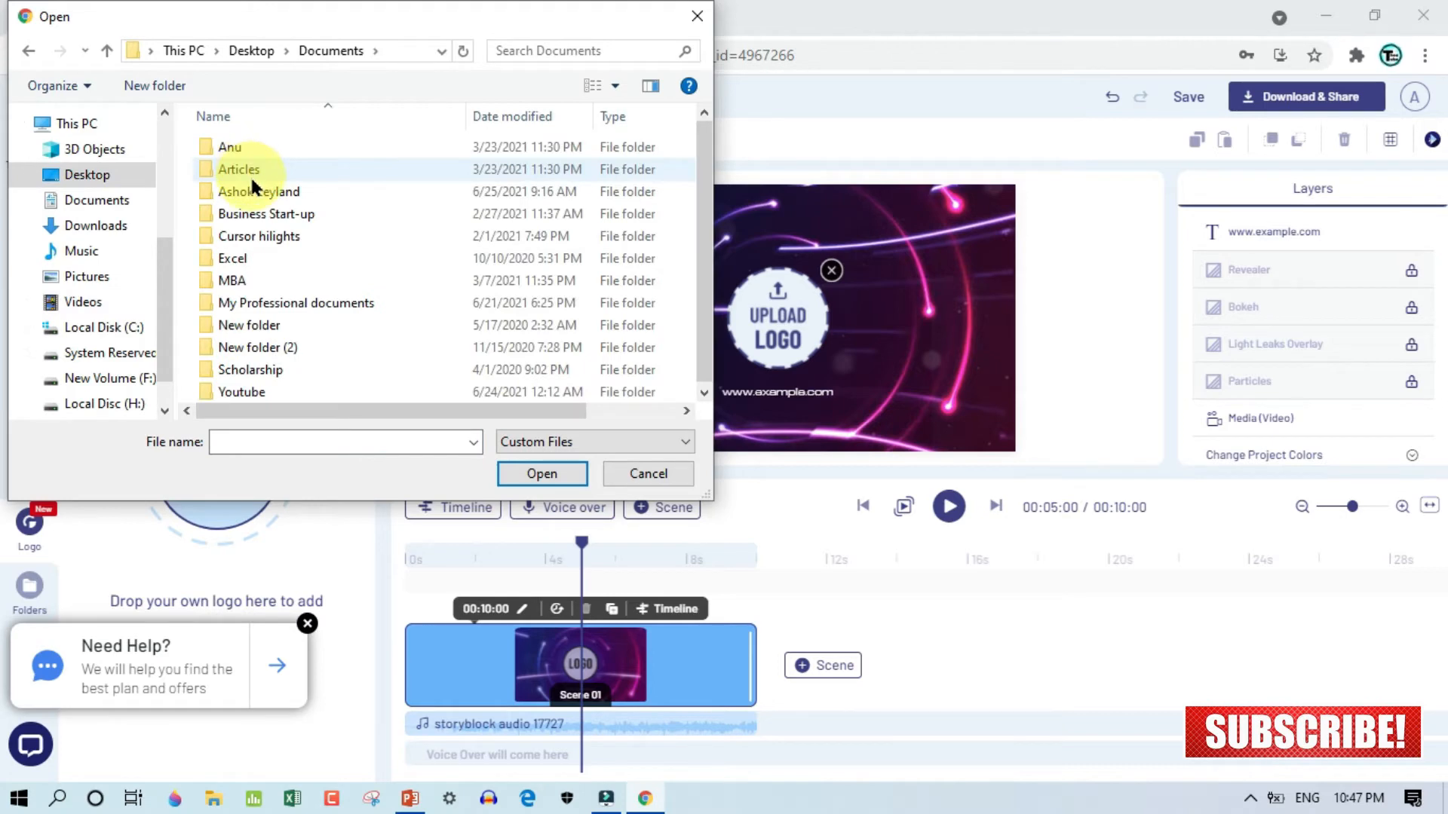
double_click(240, 390)
double_click(237, 256)
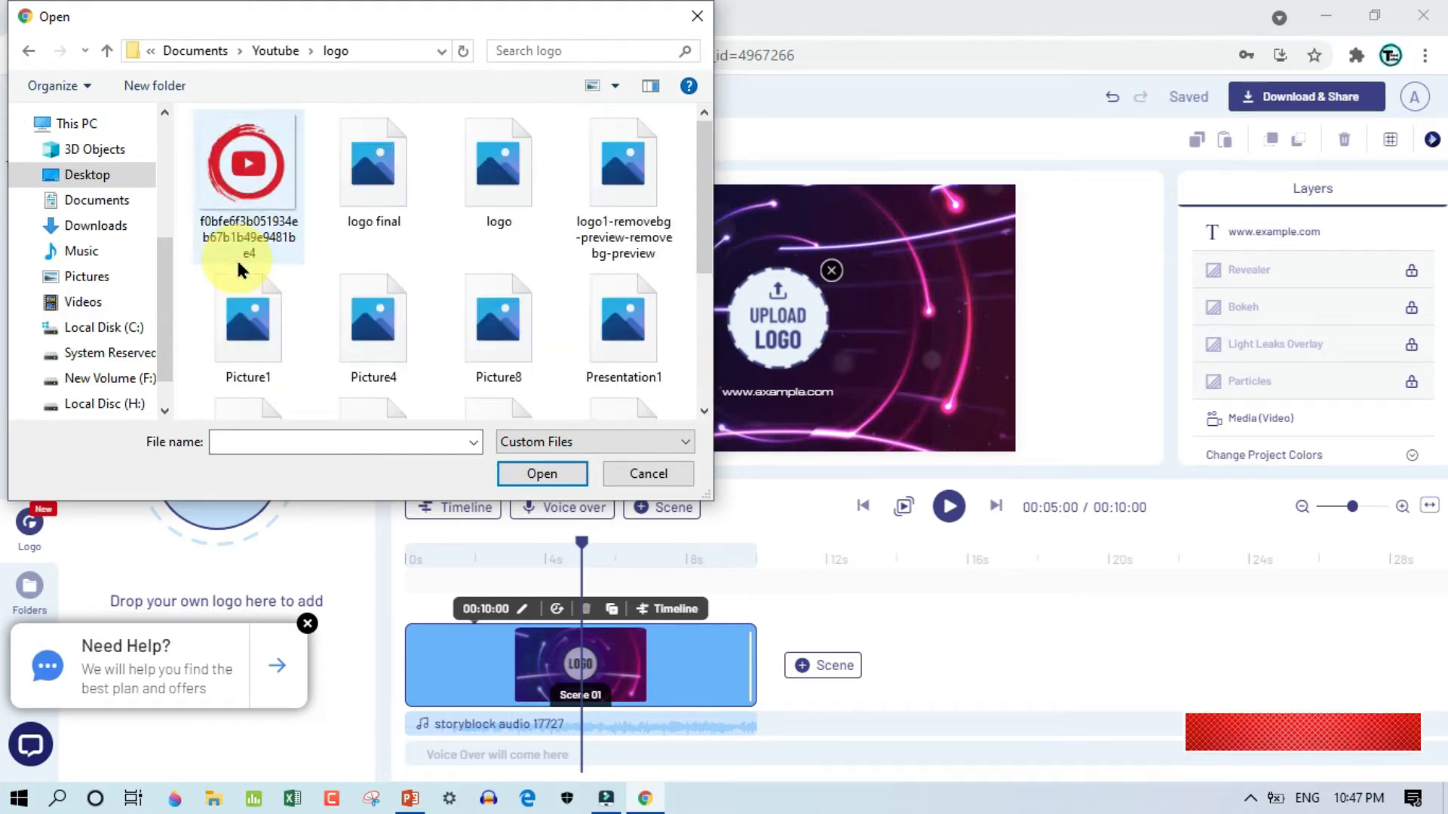
click(247, 325)
click(541, 473)
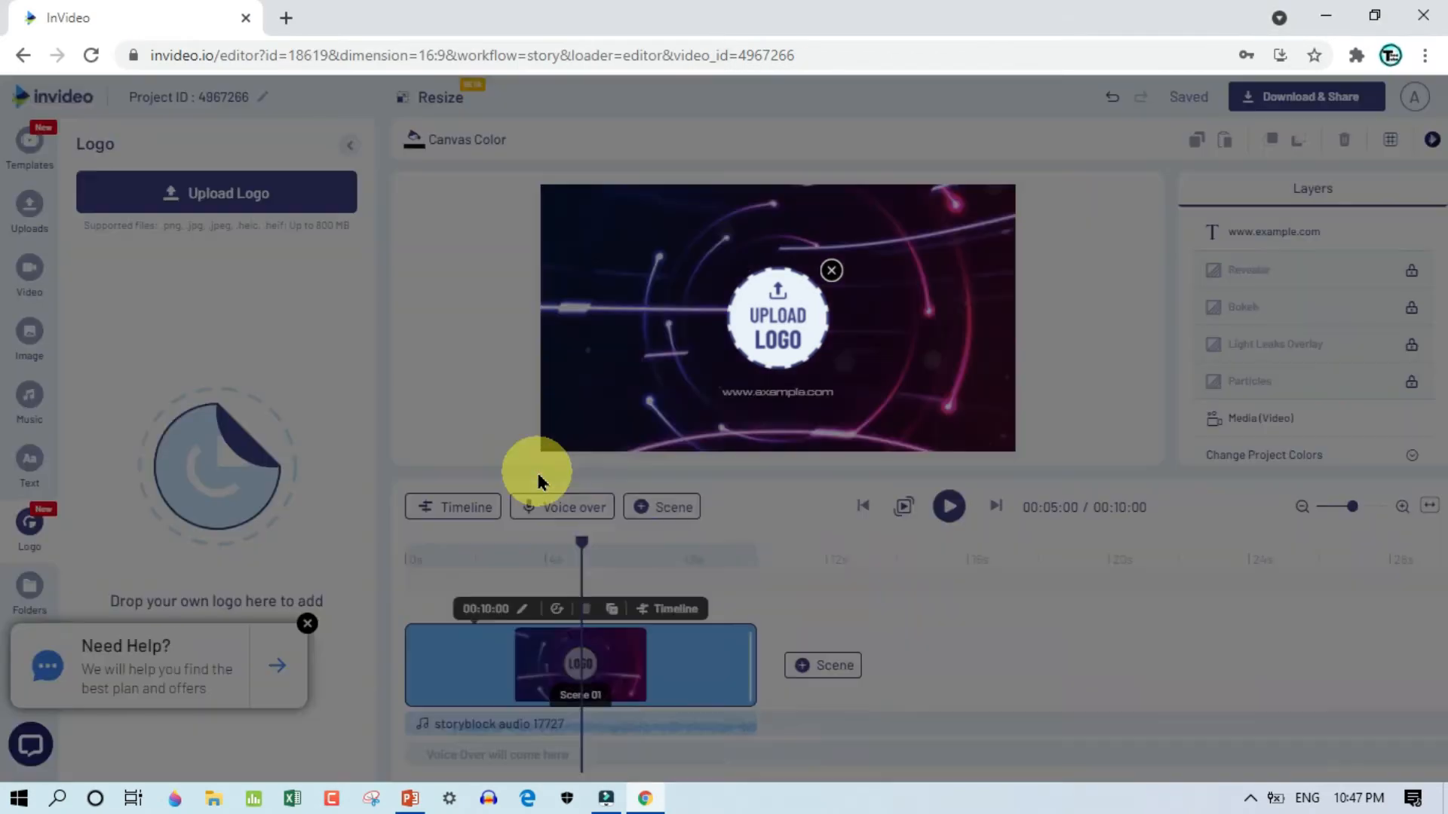
click(596, 720)
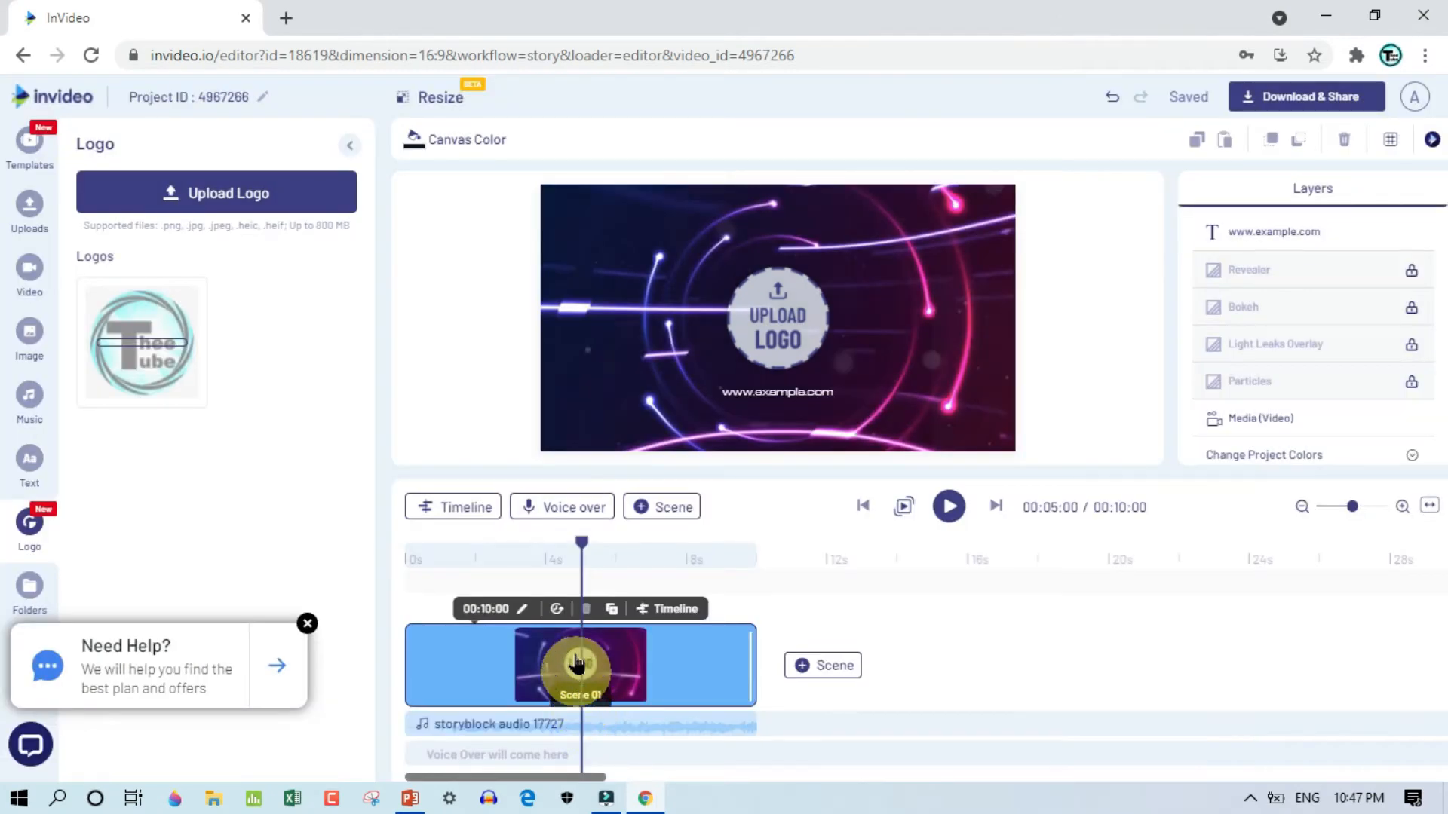
Step: Play the intro from its start to preview the animation with the uploaded logo
click(581, 543)
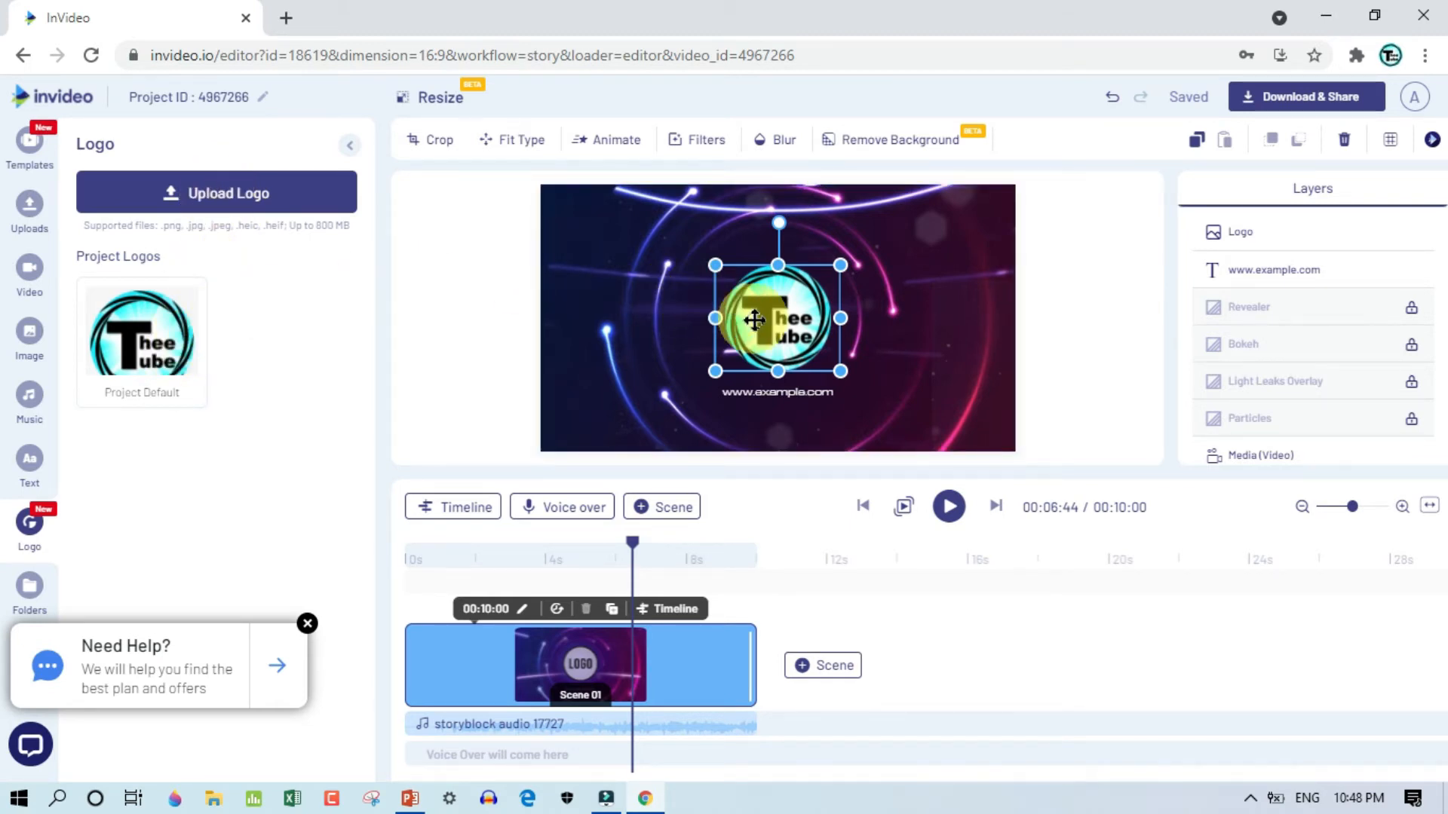
click(407, 562)
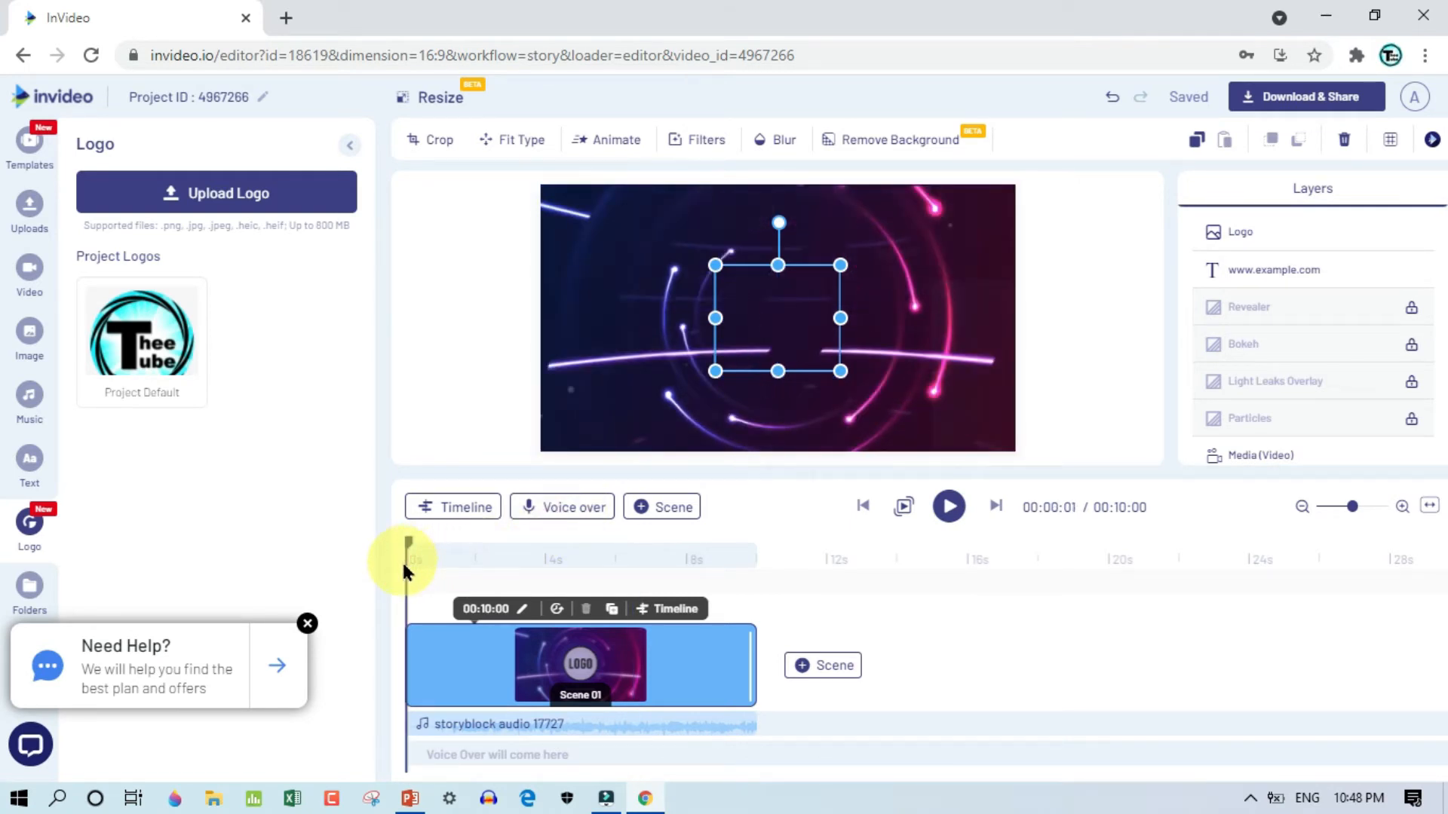
key(space)
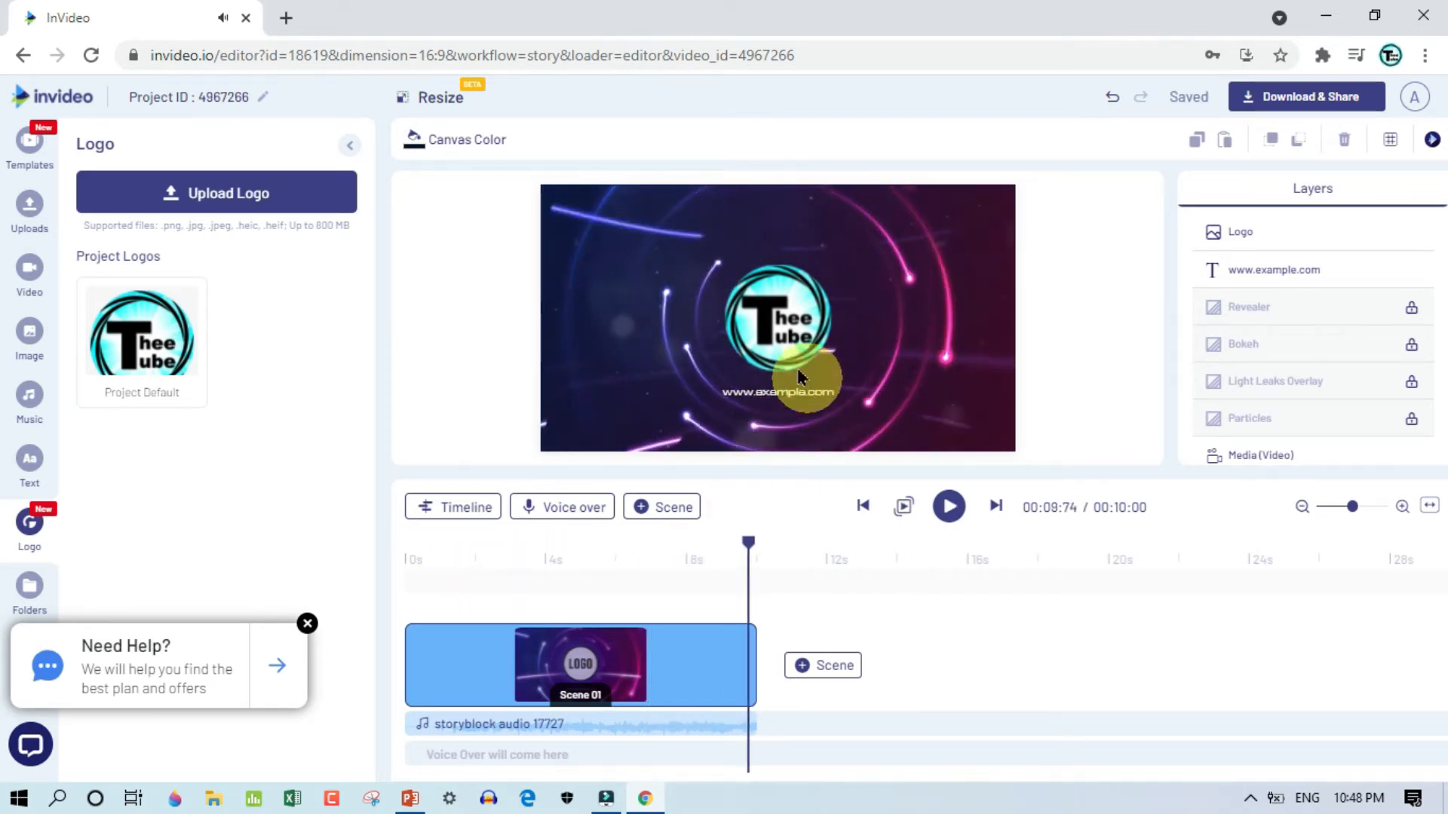
Step: Scale the logo down slightly and keep it centred above the website text
click(777, 321)
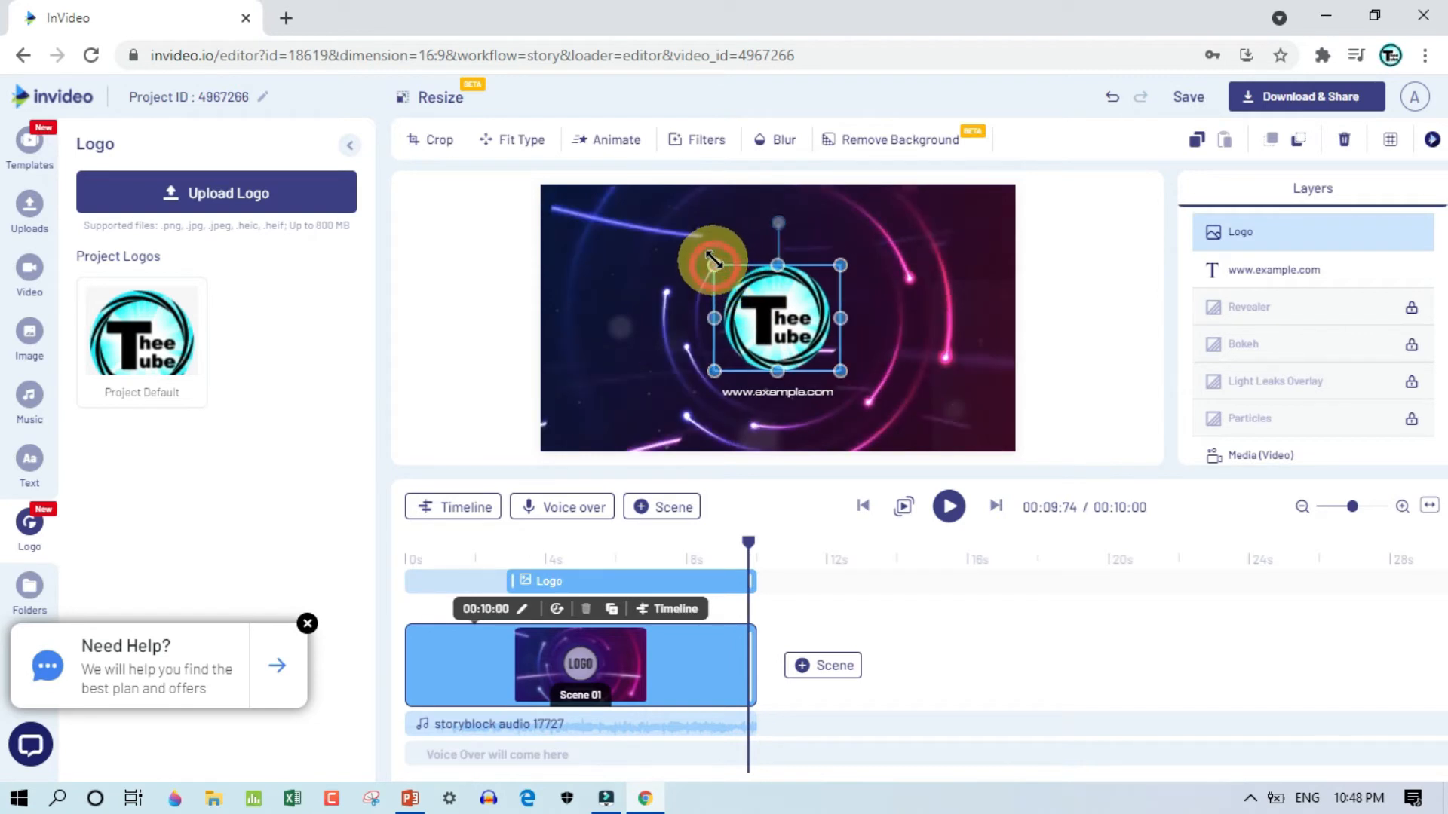
mouse_move(700, 246)
mouse_down()
mouse_move(689, 233)
mouse_move(713, 266)
mouse_up()
mouse_move(753, 324)
mouse_down()
mouse_move(813, 321)
mouse_move(737, 329)
mouse_up()
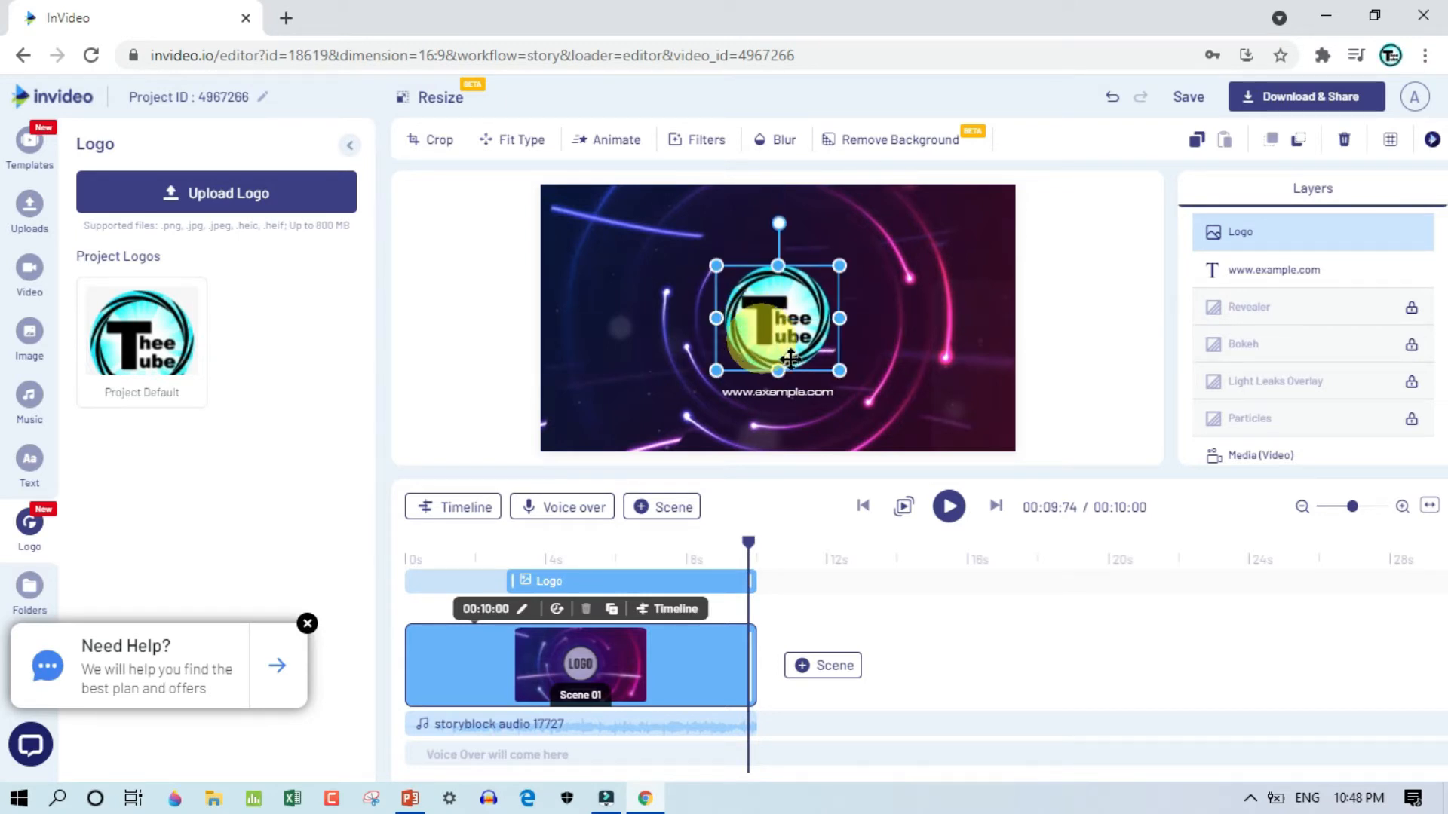
drag(827, 380, 826, 358)
drag(776, 310, 777, 317)
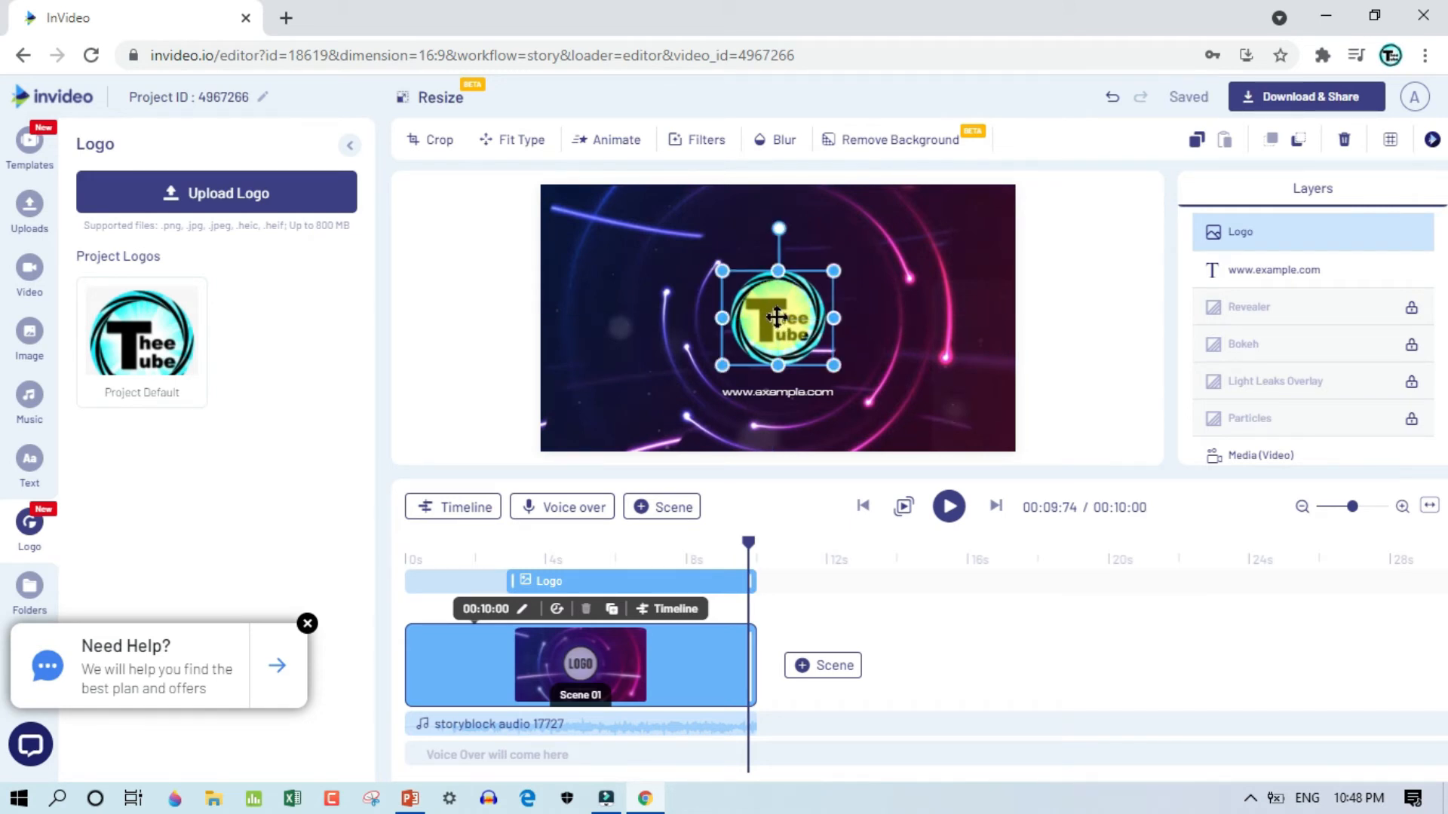
double_click(795, 392)
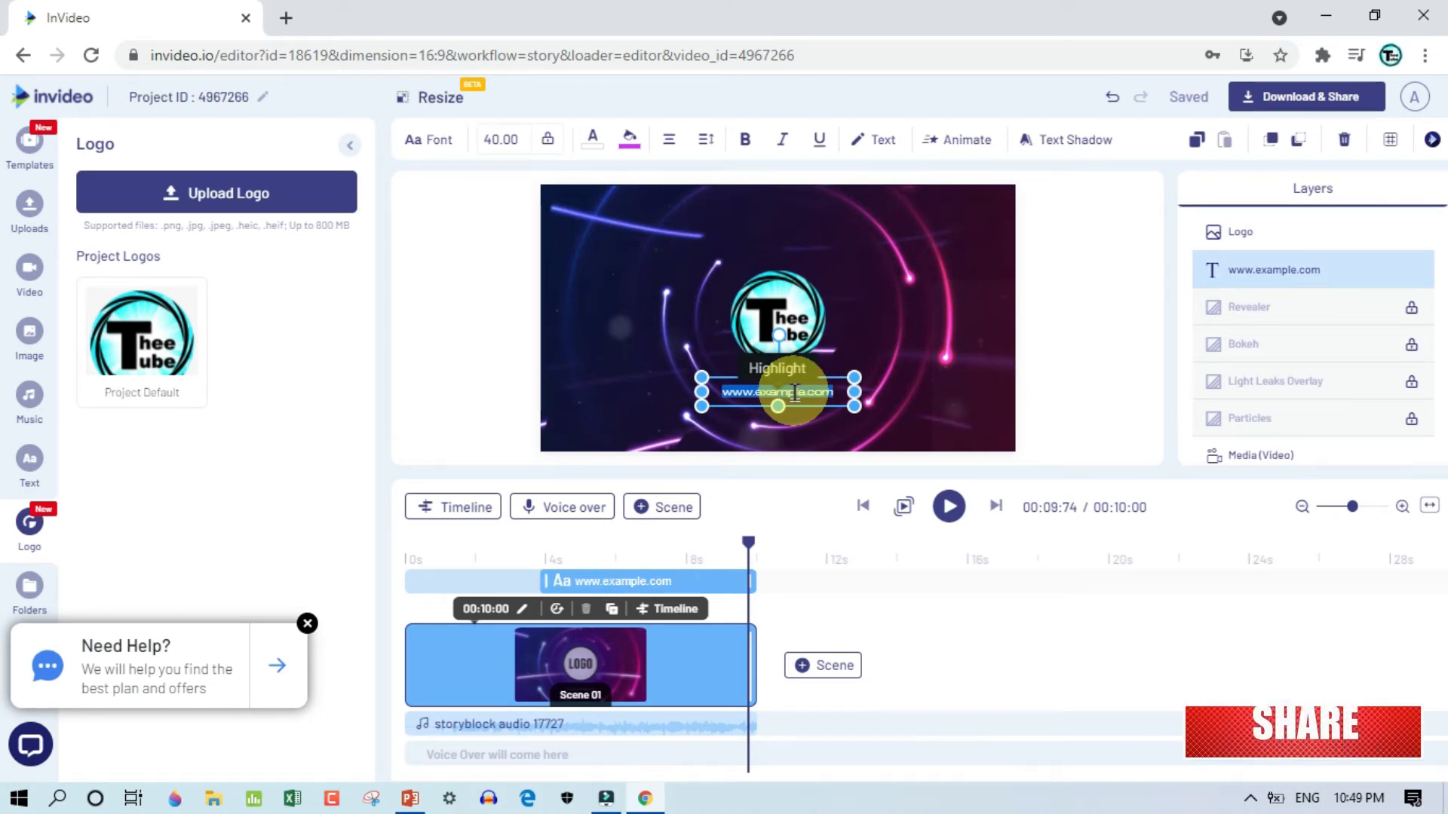
key(BackSpace)
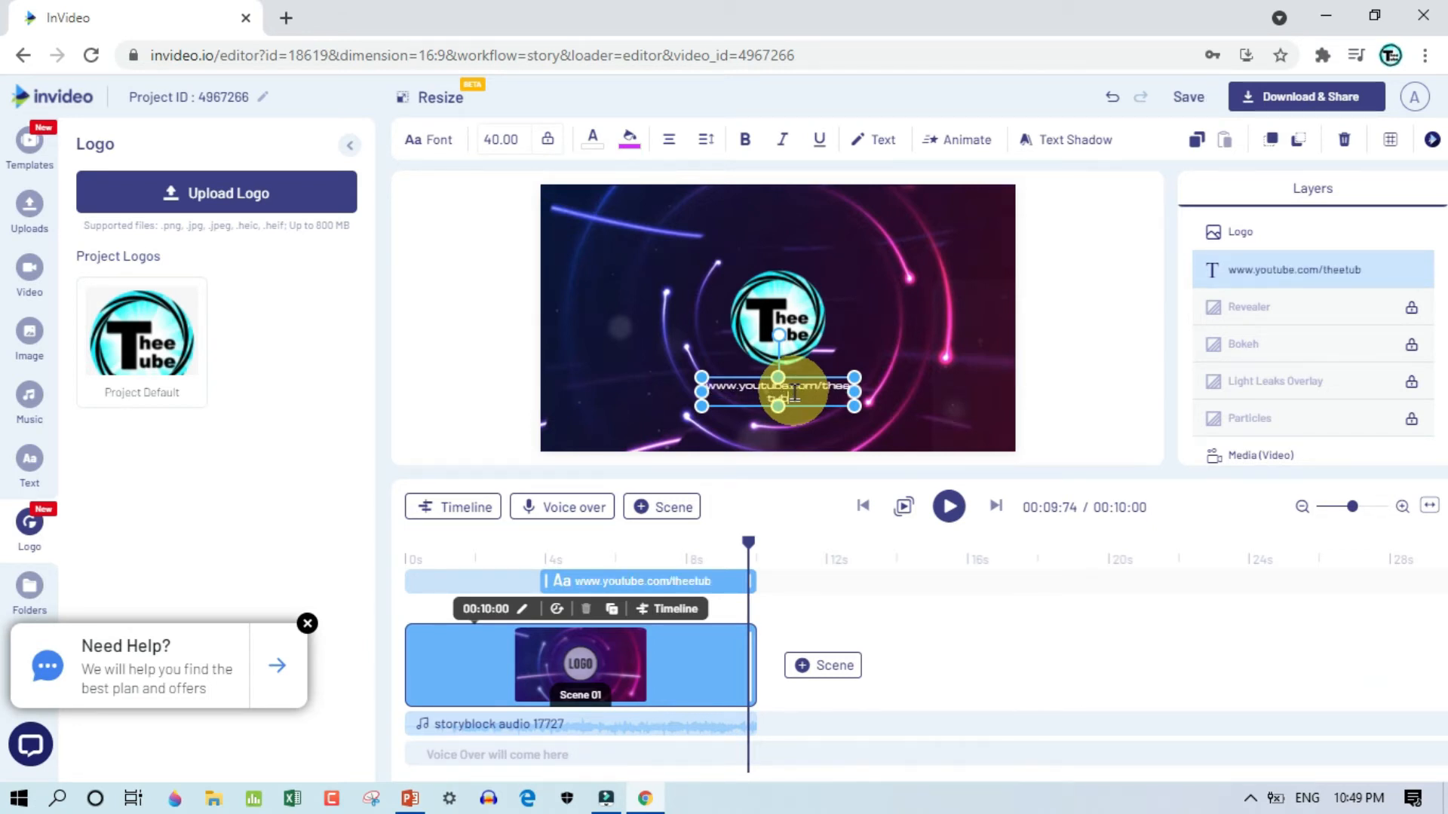
mouse_move(854, 406)
mouse_down()
mouse_move(888, 414)
mouse_move(835, 407)
mouse_up()
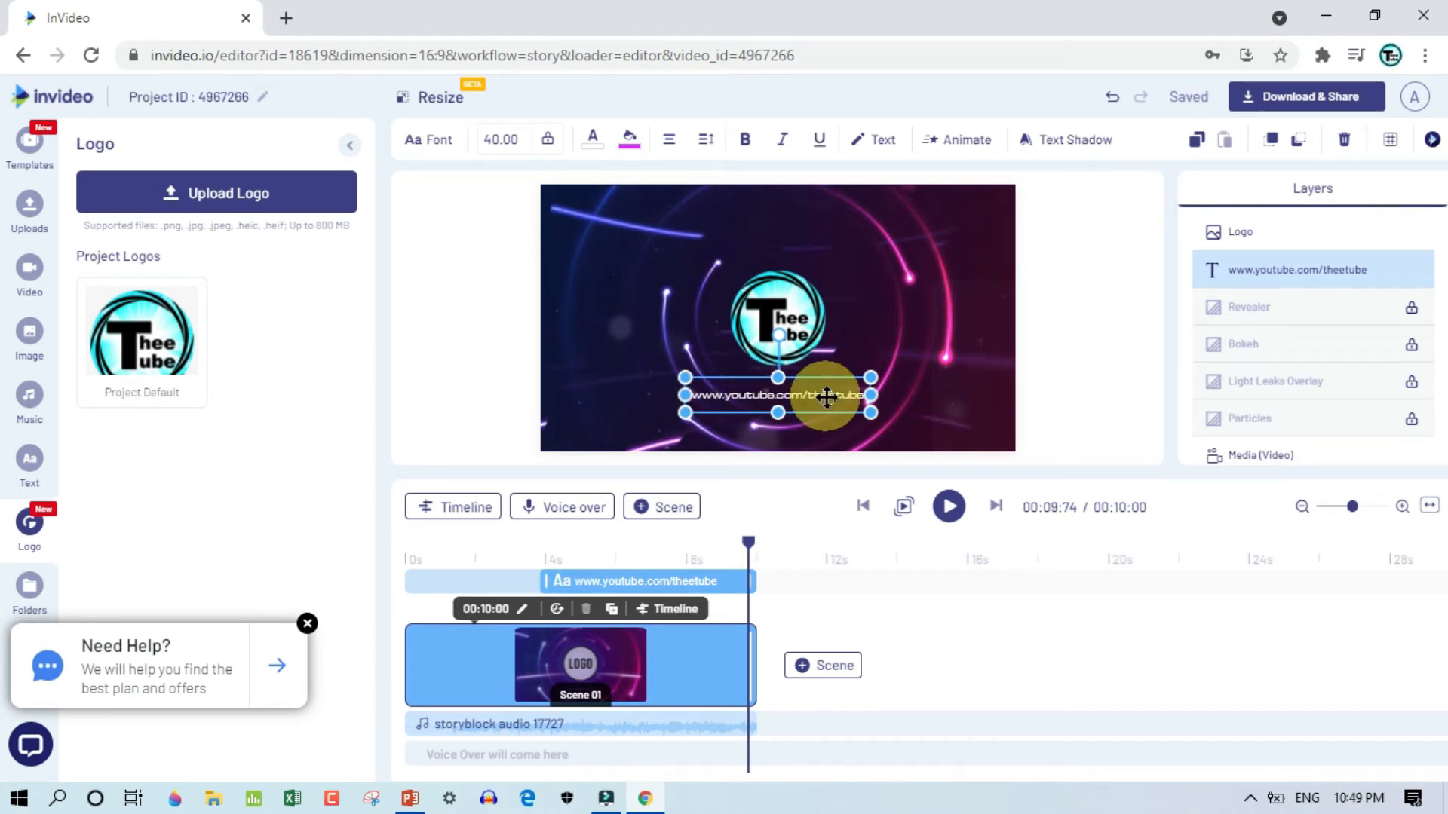
Step: Try yellow and black as the website text's colour and set it back to white
click(594, 144)
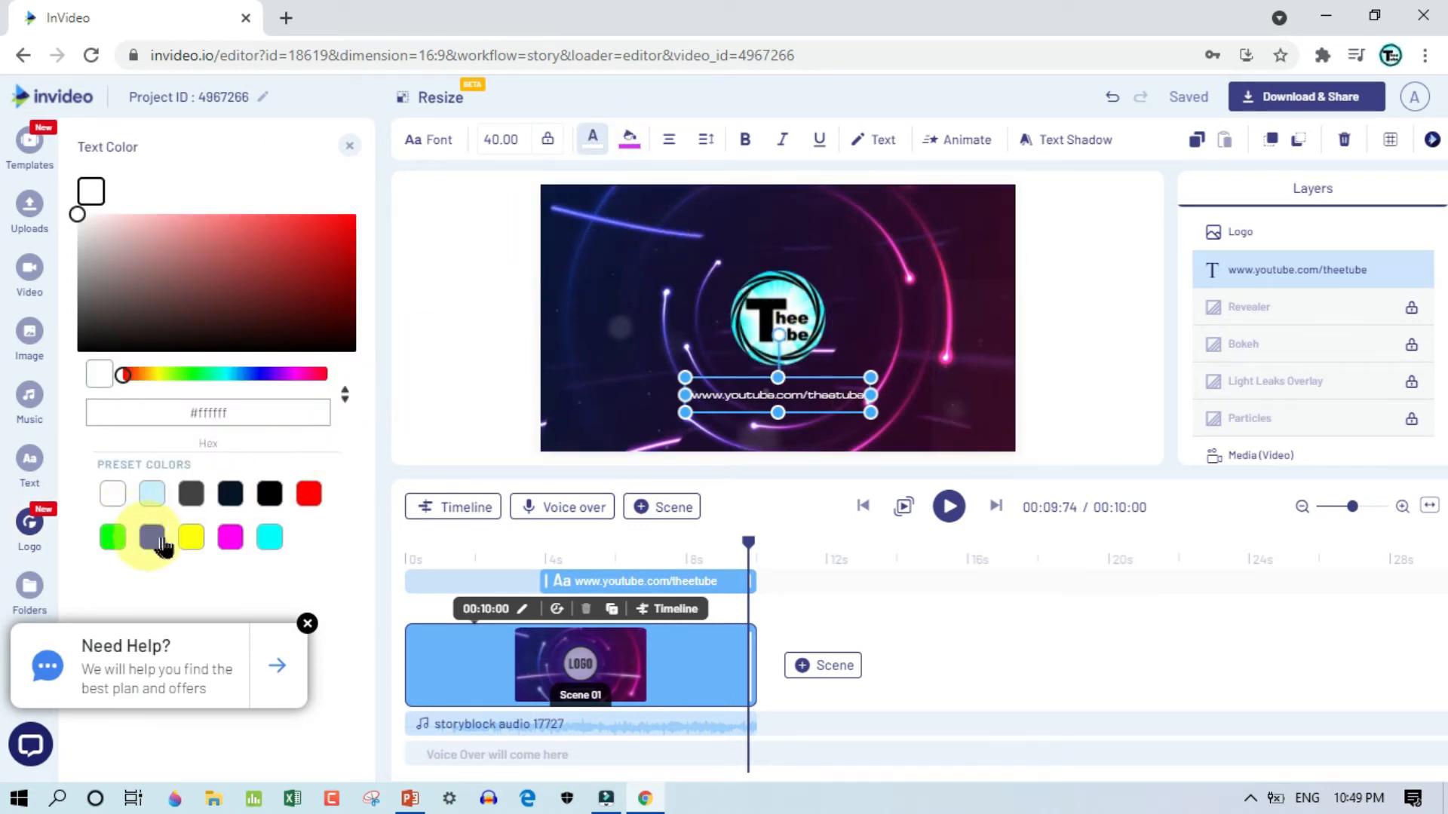
click(184, 540)
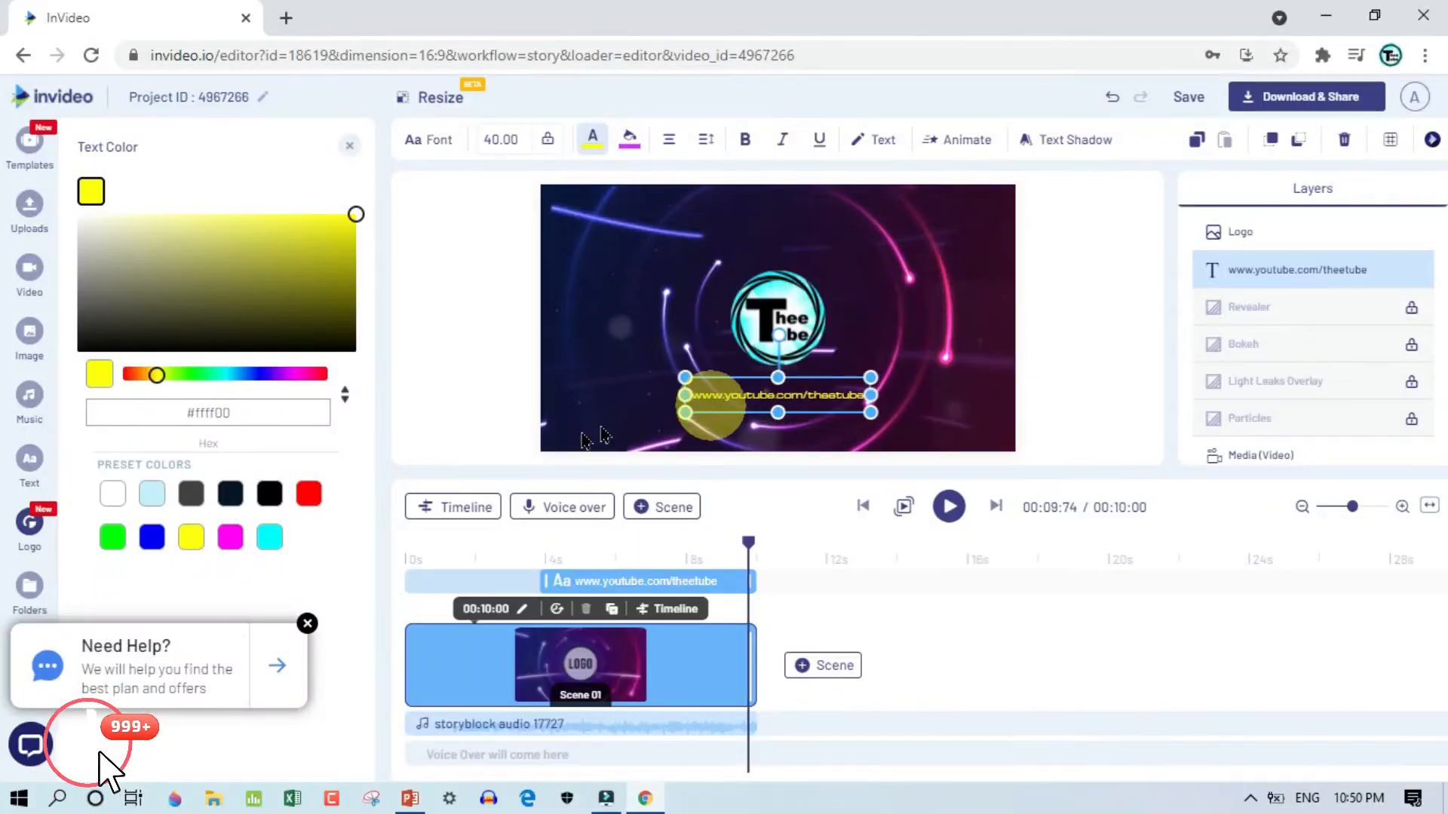
click(270, 495)
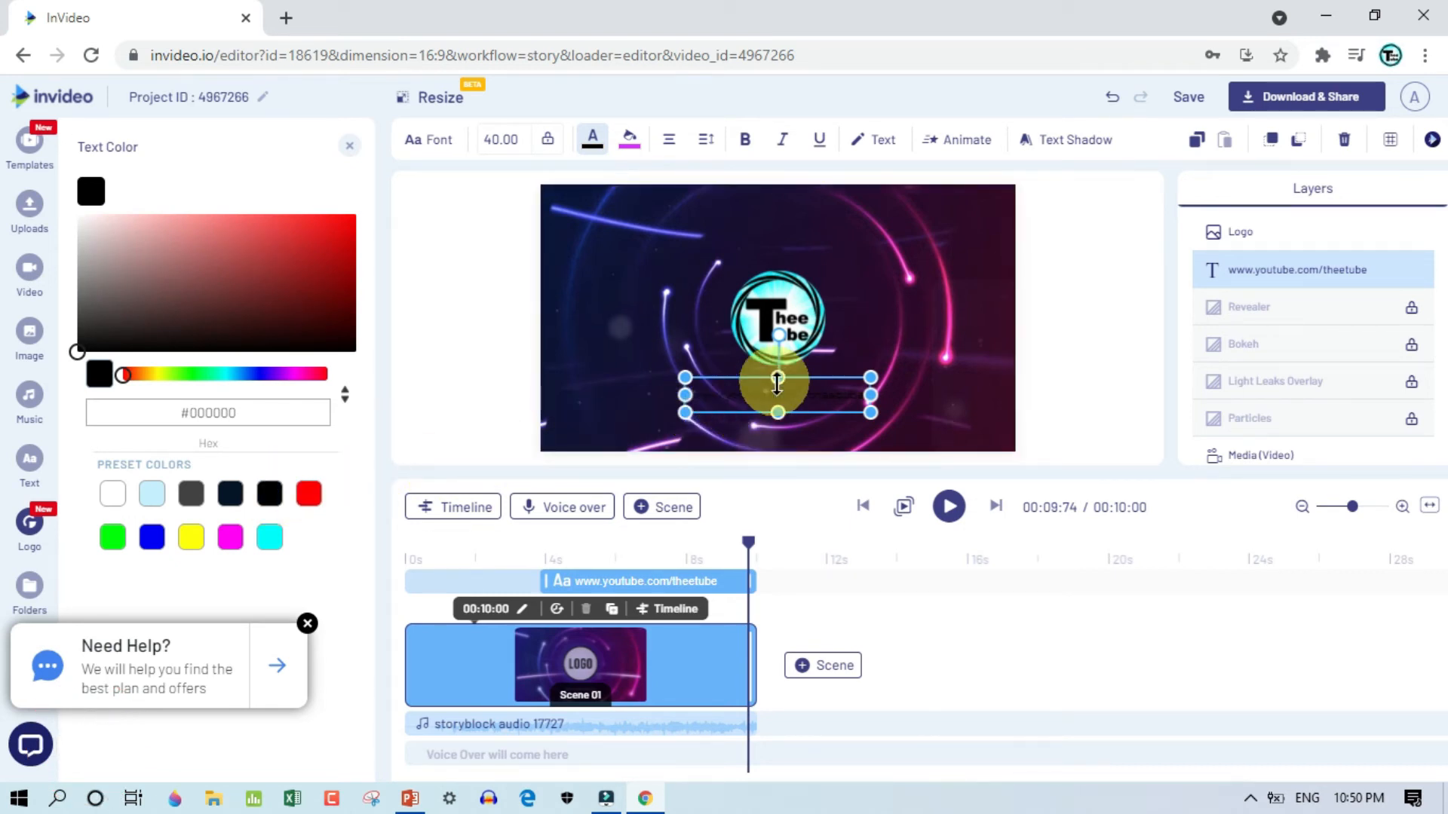
click(113, 496)
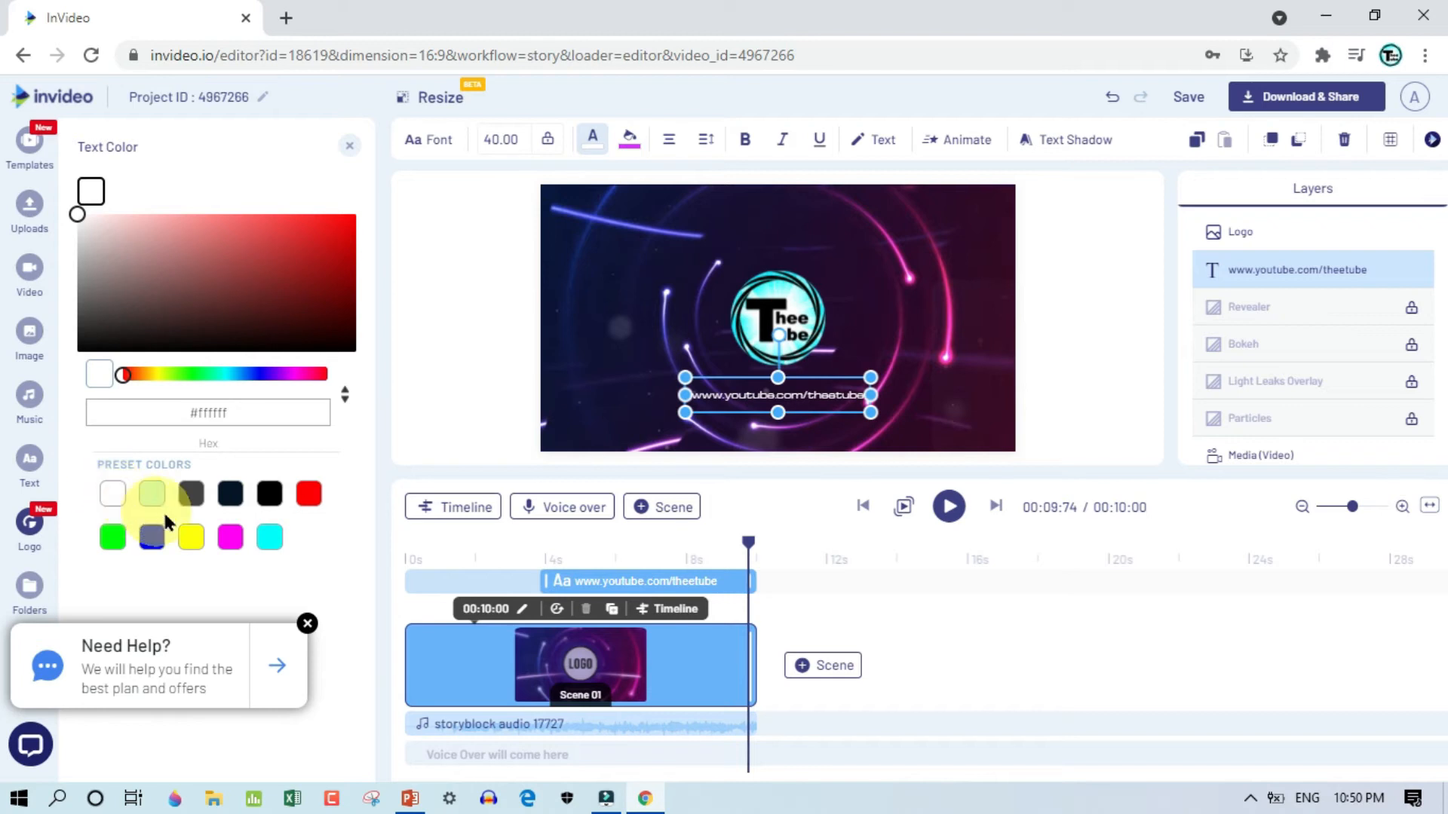
Step: Make the website text below the logo bold
click(743, 141)
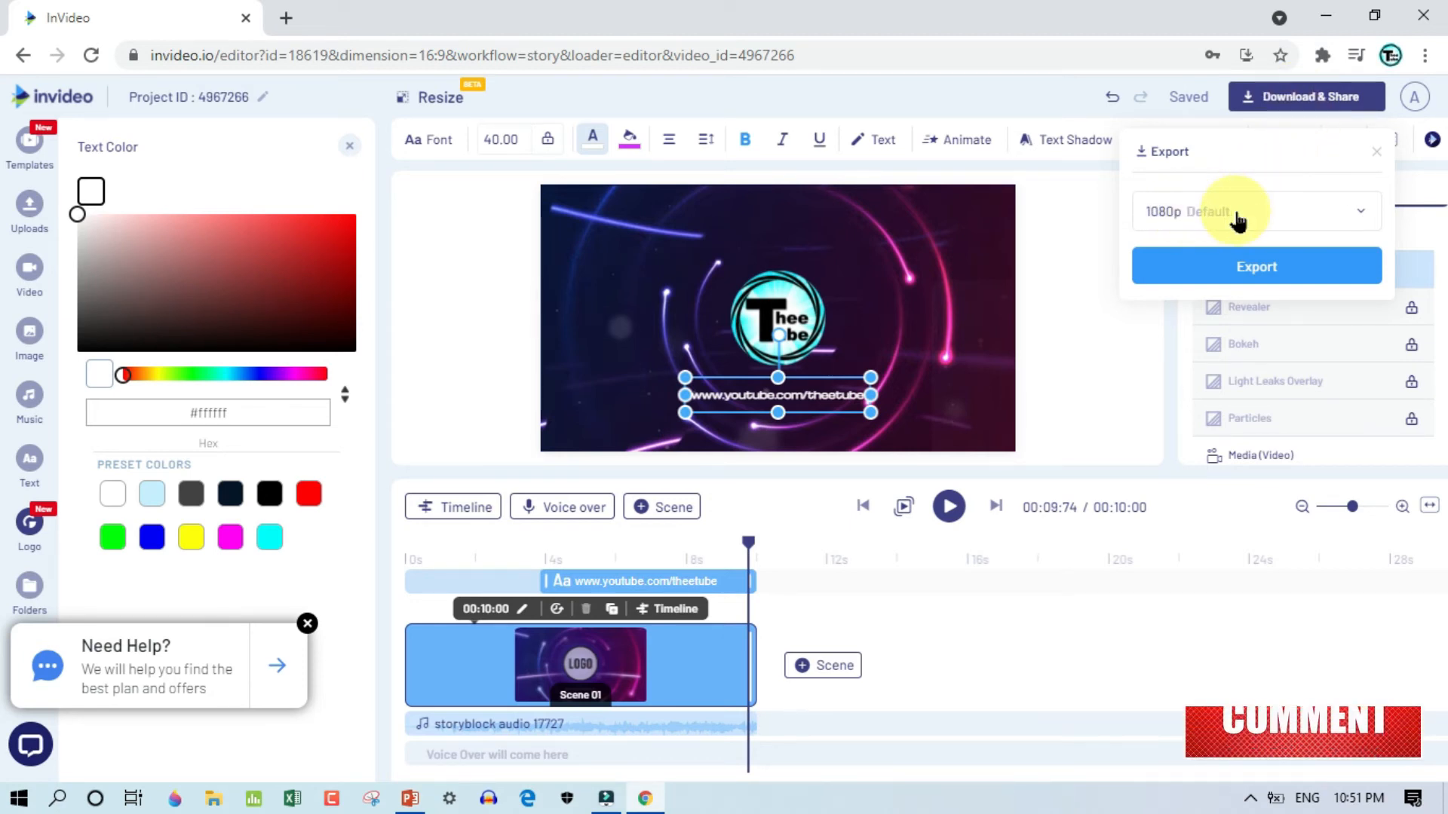
Step: Export the intro at the default 1080p resolution and download the rendered video
click(1364, 219)
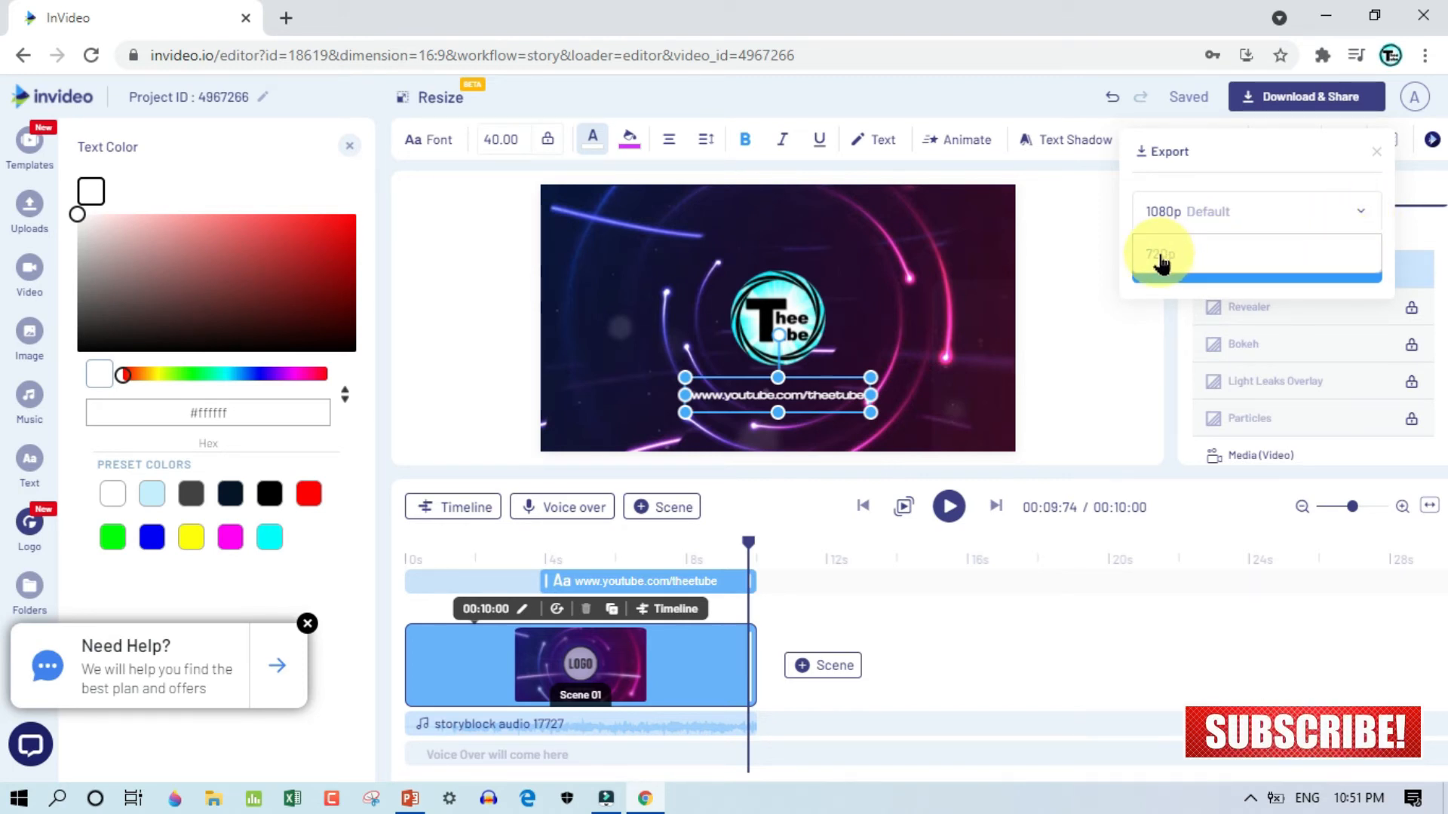
click(1199, 215)
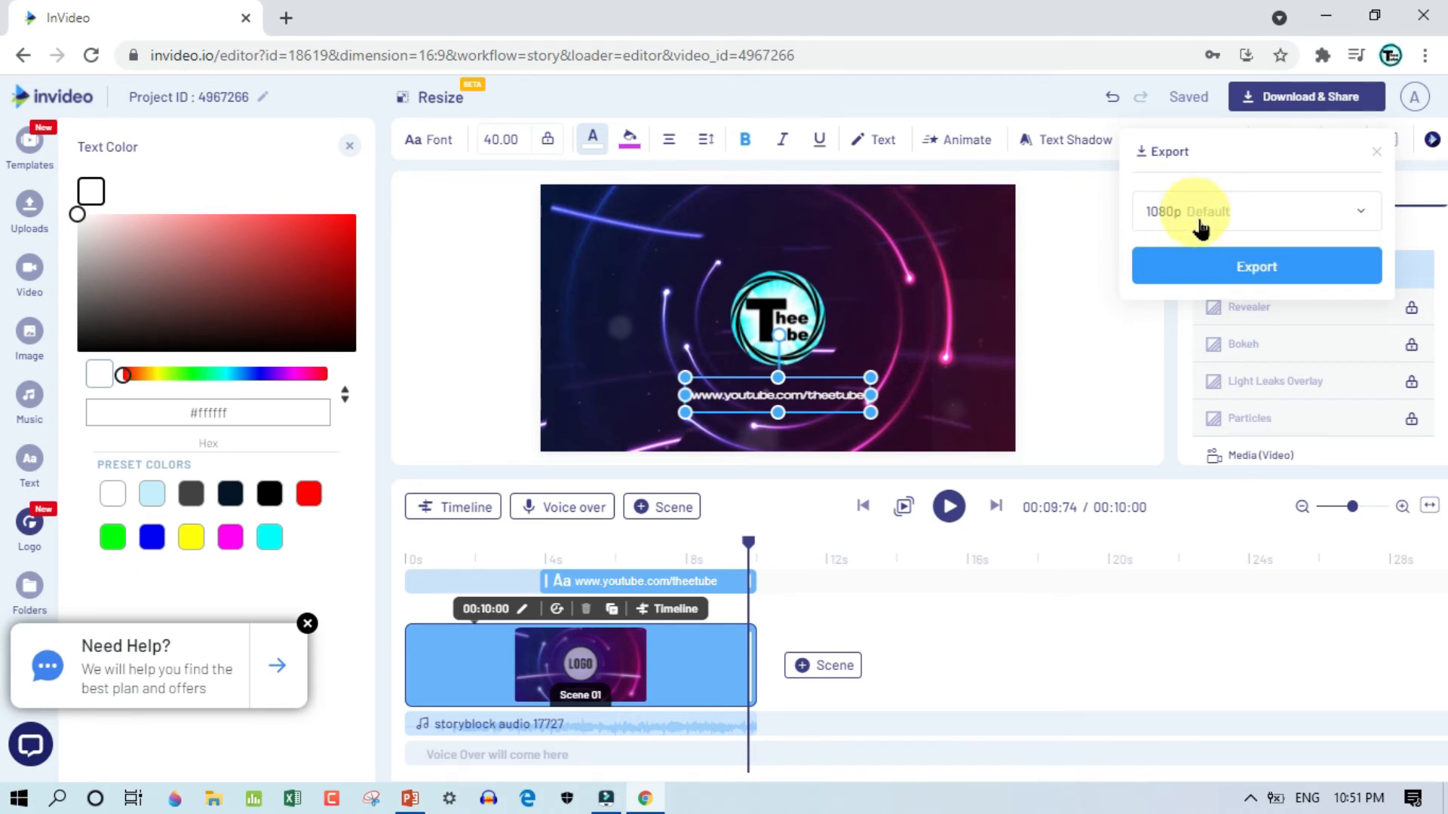
click(1237, 268)
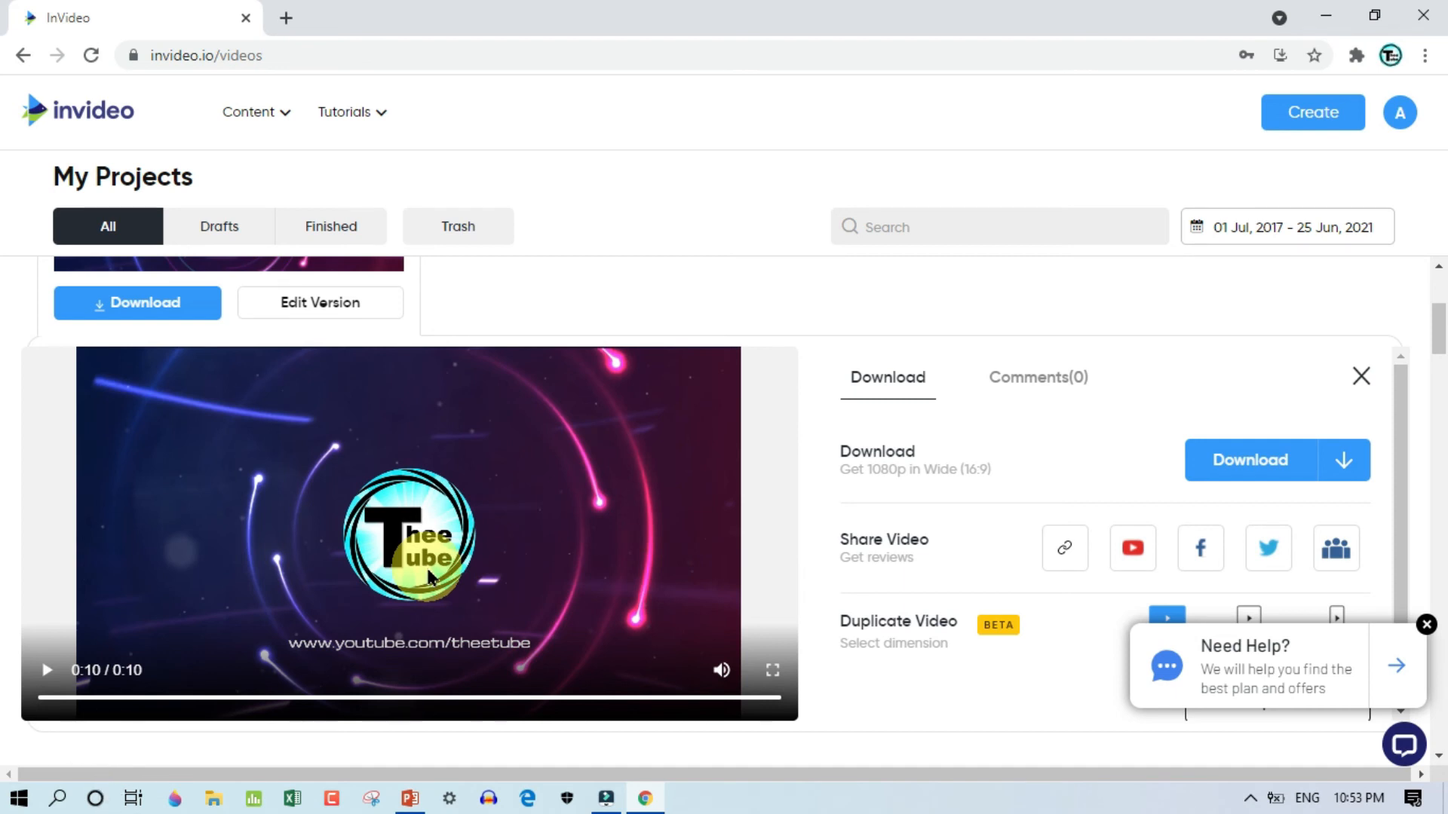
click(1245, 471)
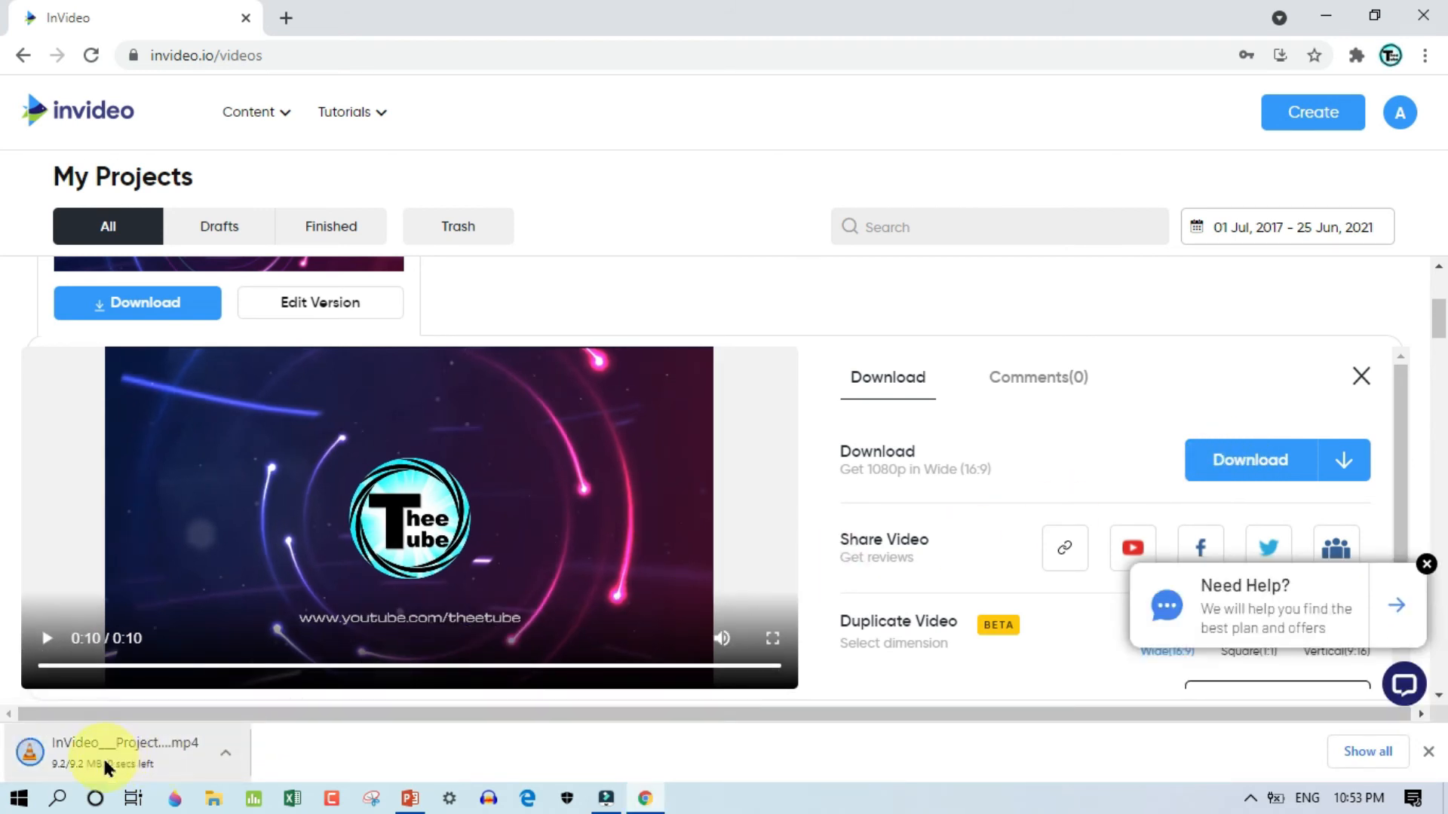
Step: Play the downloaded intro full screen in VLC media player to check it, and close the player
click(225, 751)
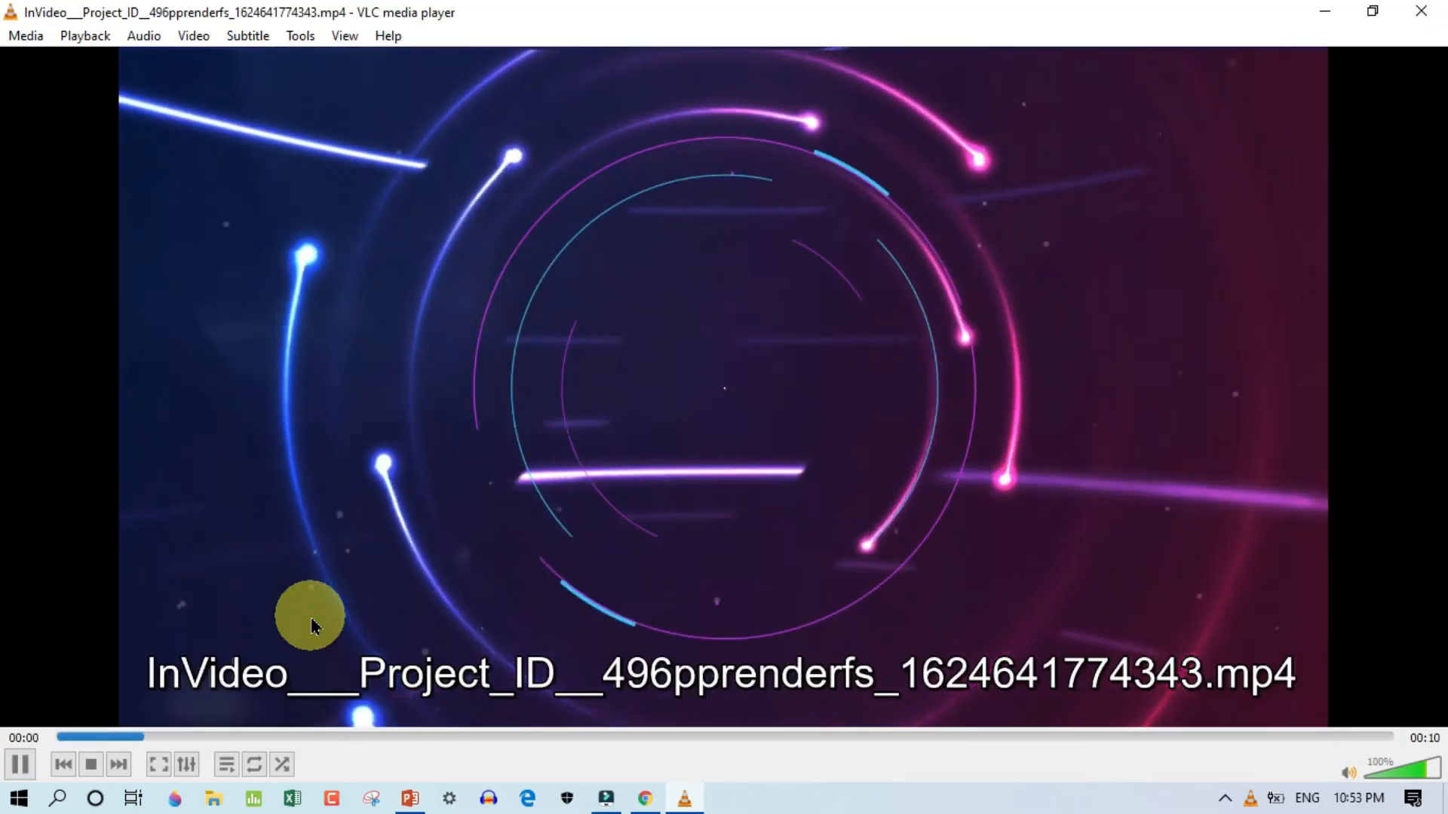
double_click(311, 617)
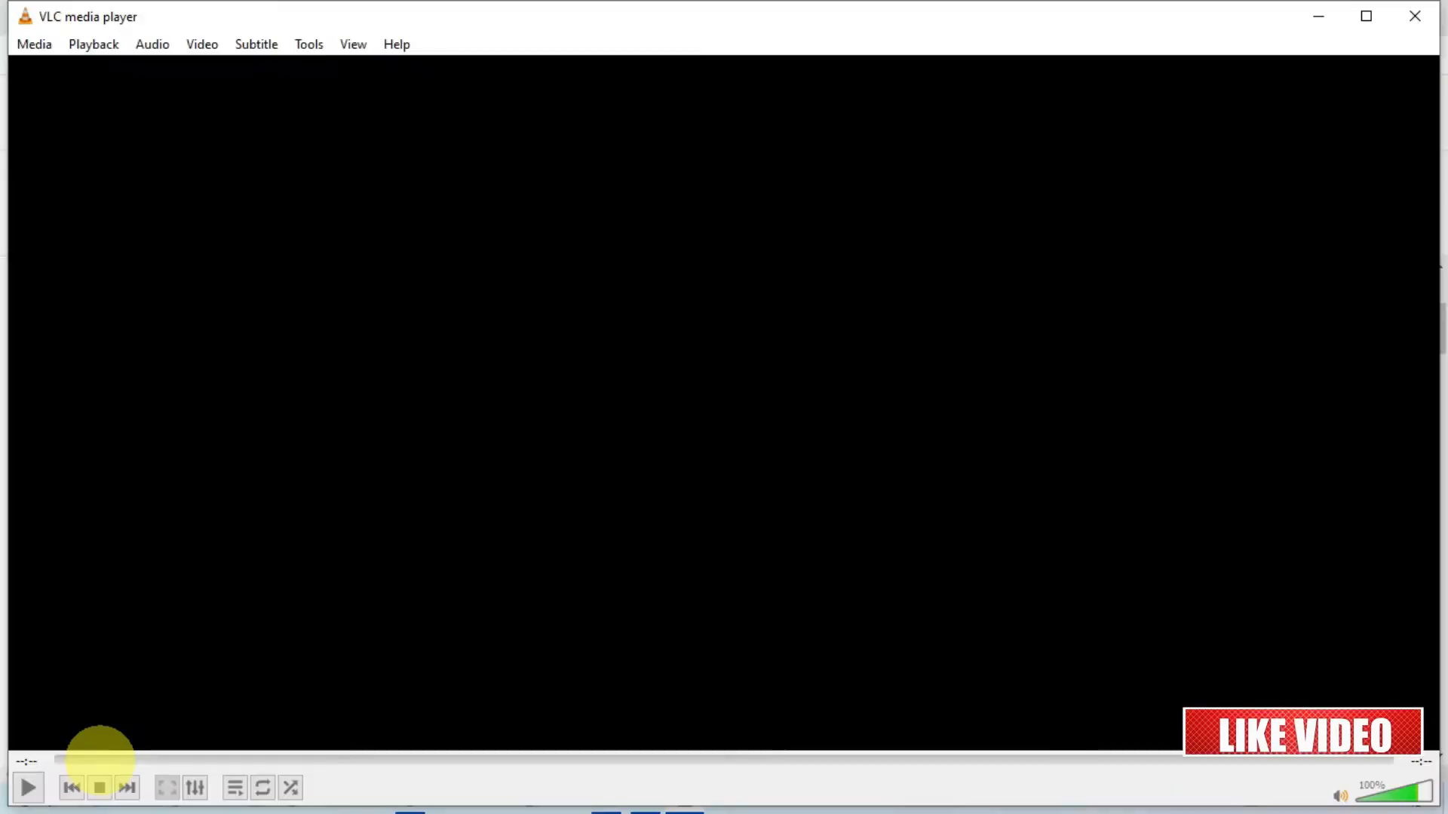
click(1423, 15)
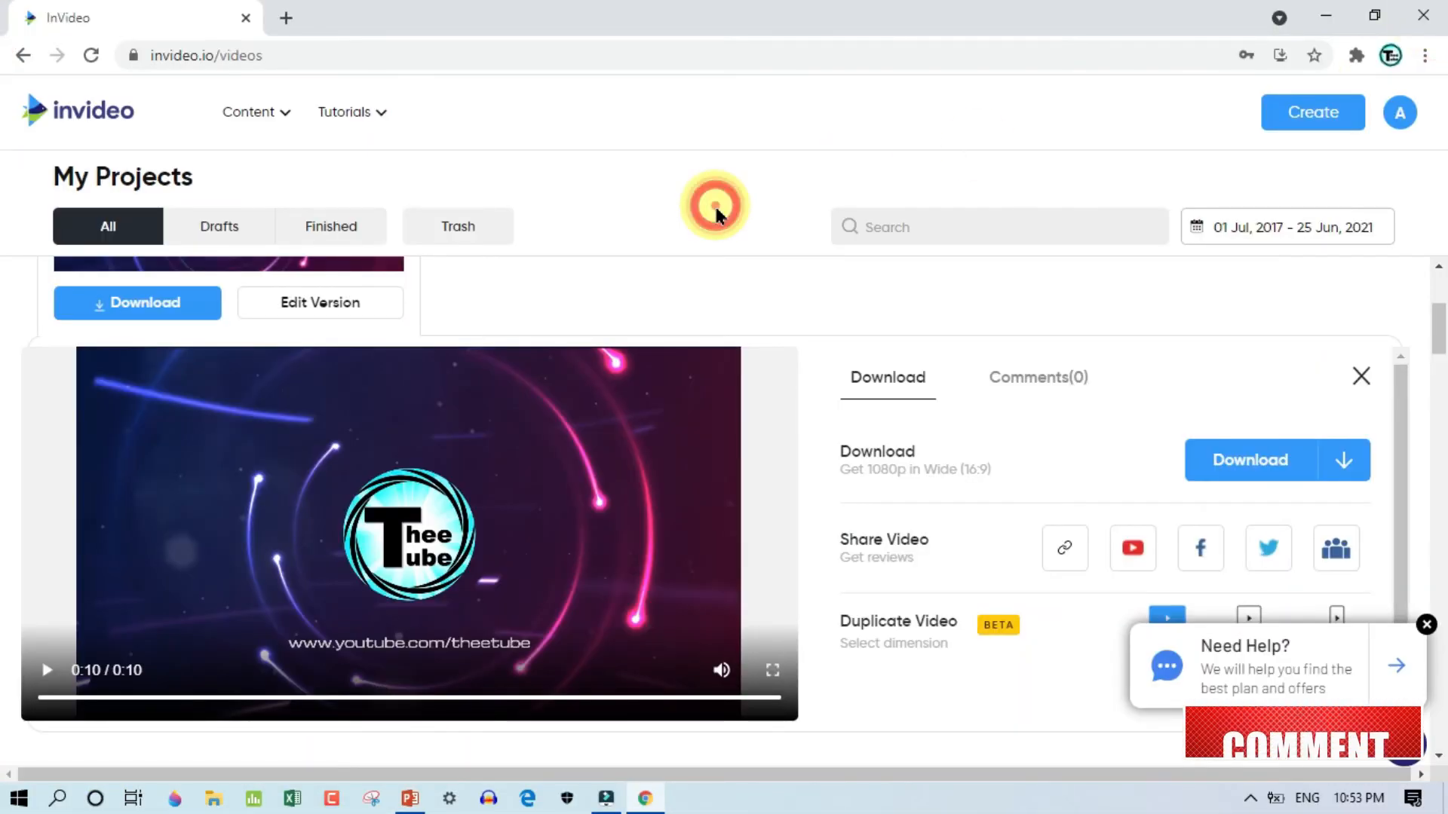